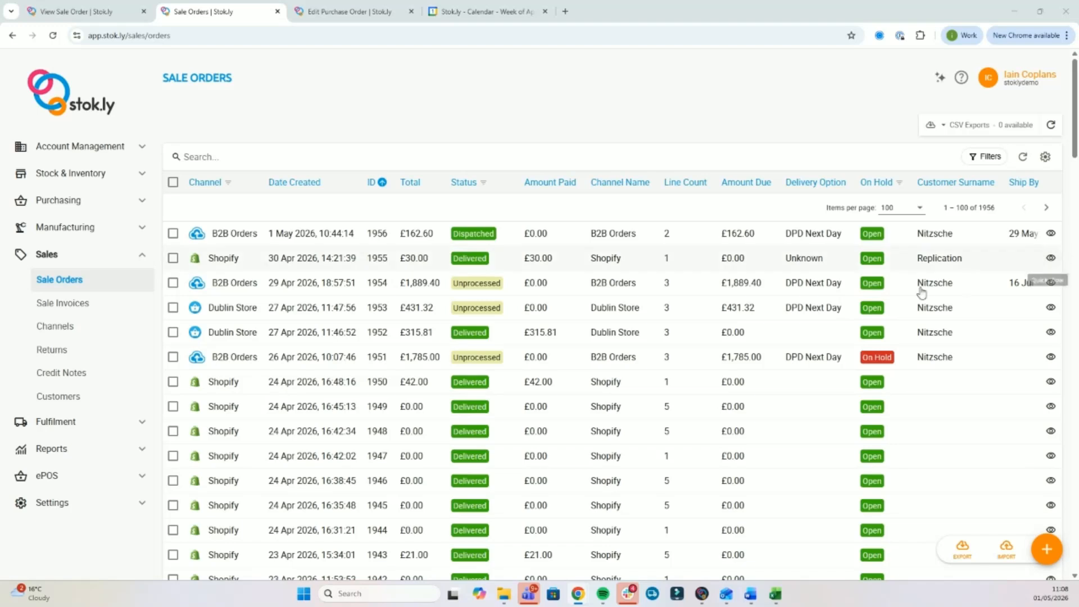
Start a new sale order and set its Channel to B2B Orders, keeping United Kingdom and GBP.
left_click(1047, 553)
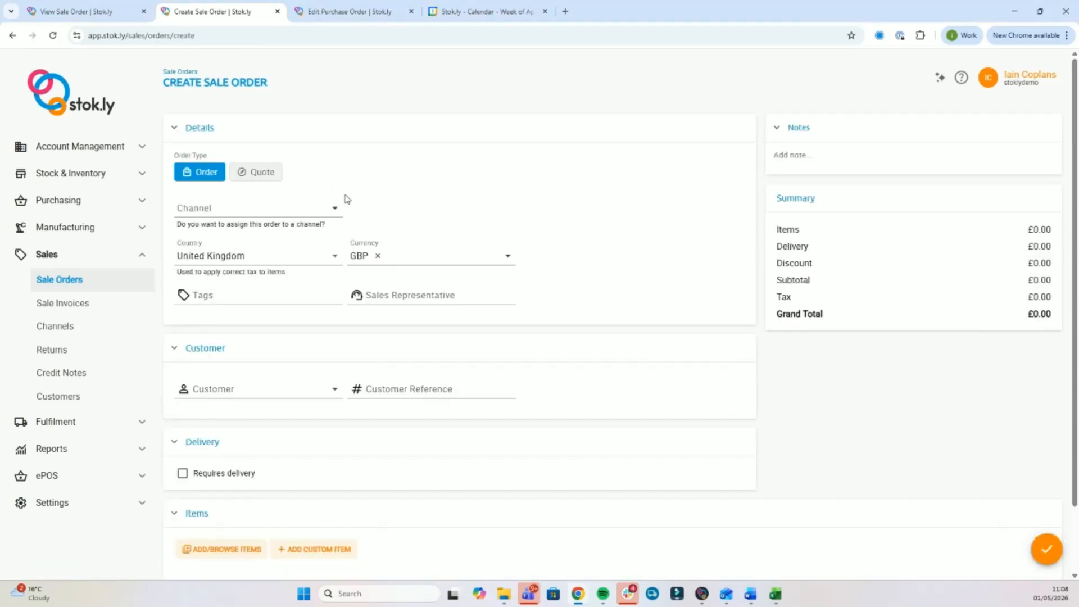
left_click(218, 208)
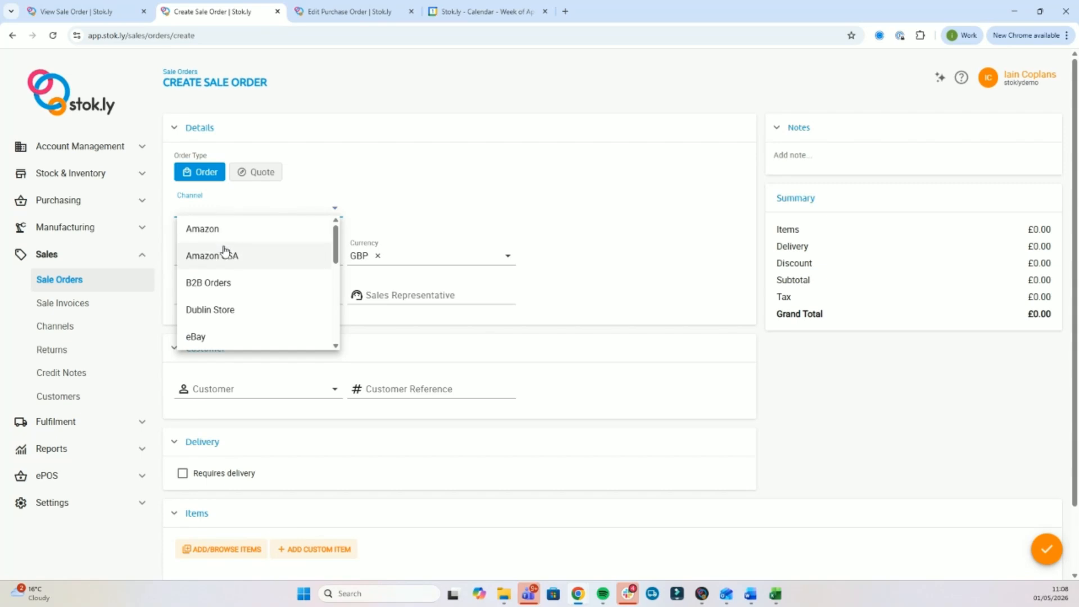
left_click(226, 282)
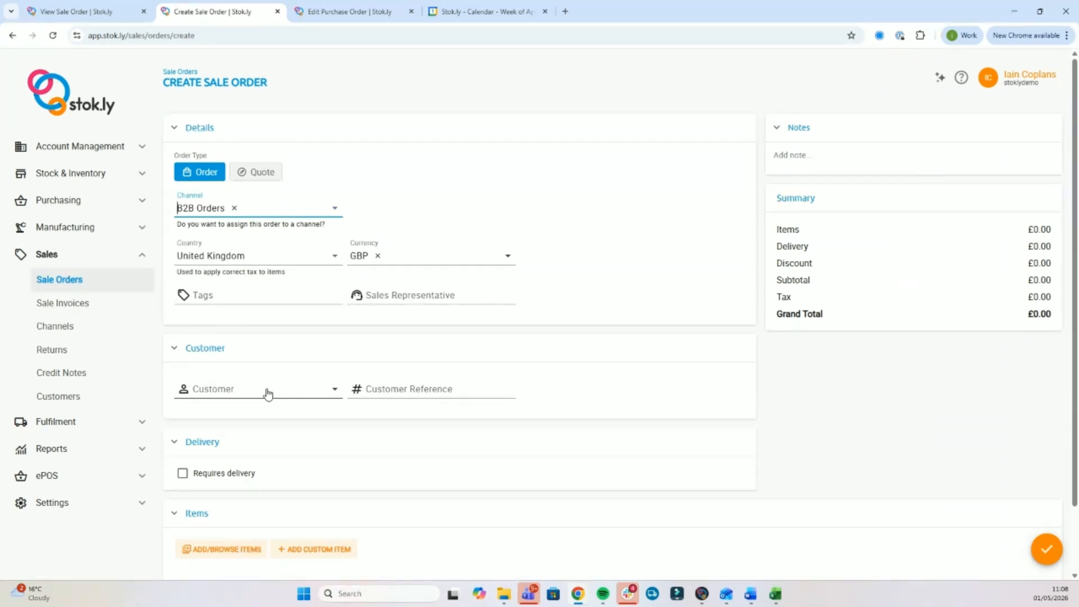
left_click(70, 506)
scroll(70, 508, "down", 1)
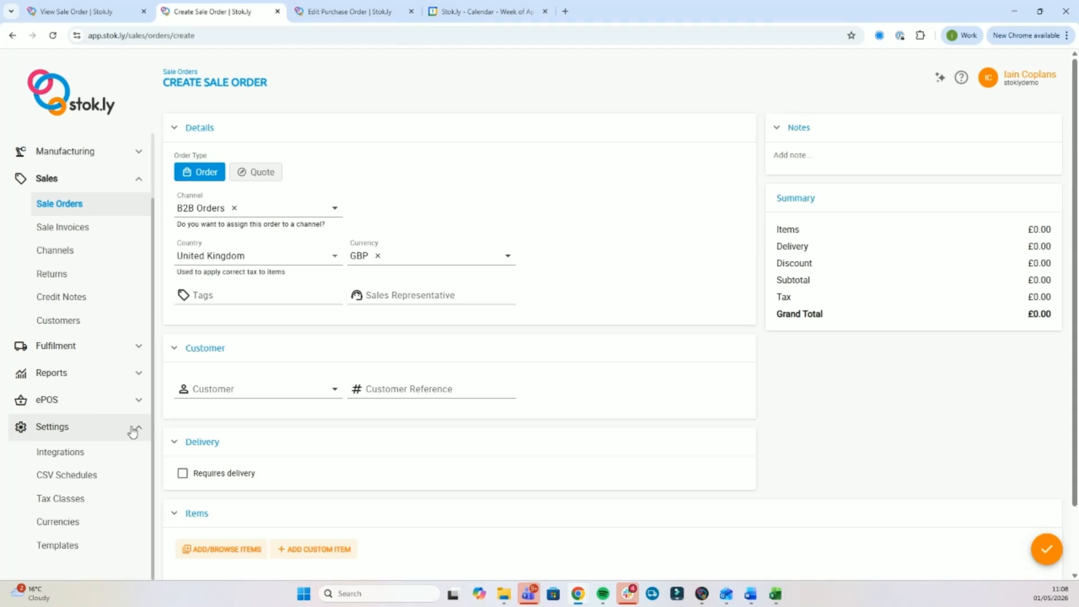
Search for the trade customer by name and assign them, bringing in their sales rep and Trade A pricing.
left_click(233, 395)
type("alex")
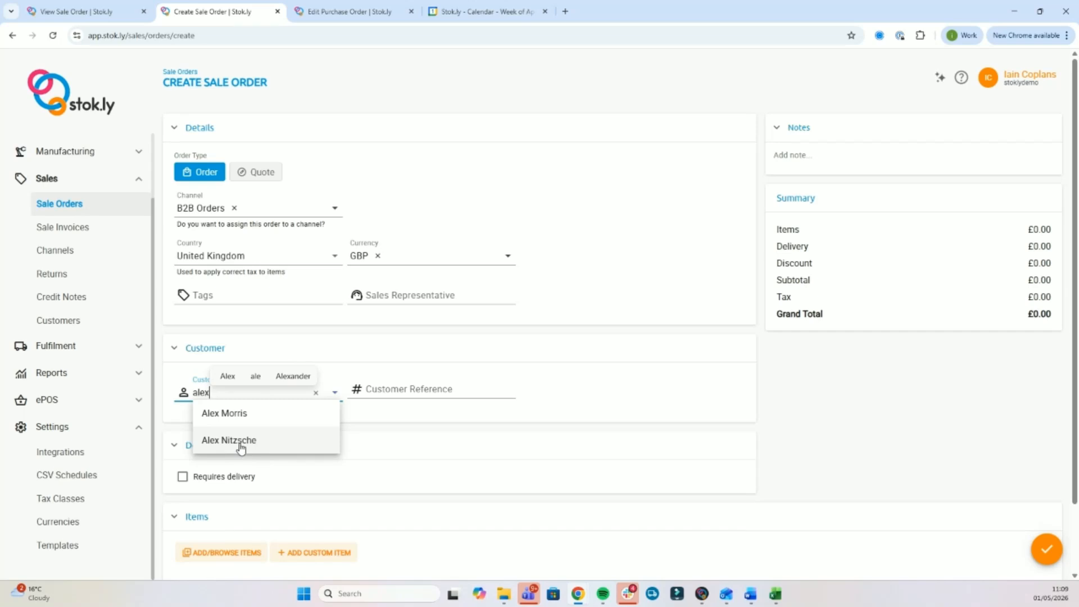
left_click(240, 444)
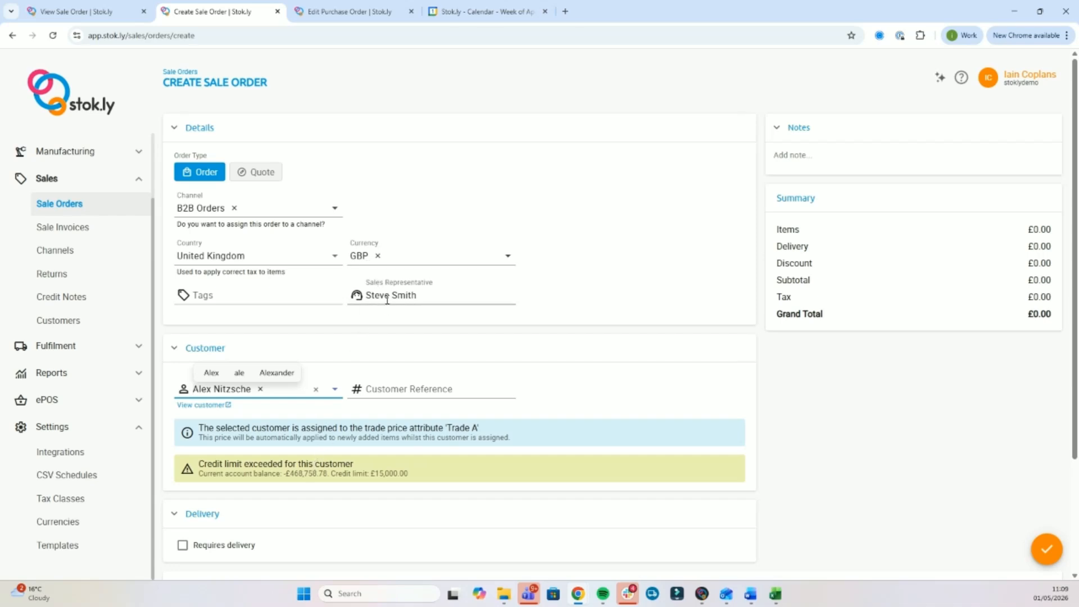
scroll(396, 377, "down", 3)
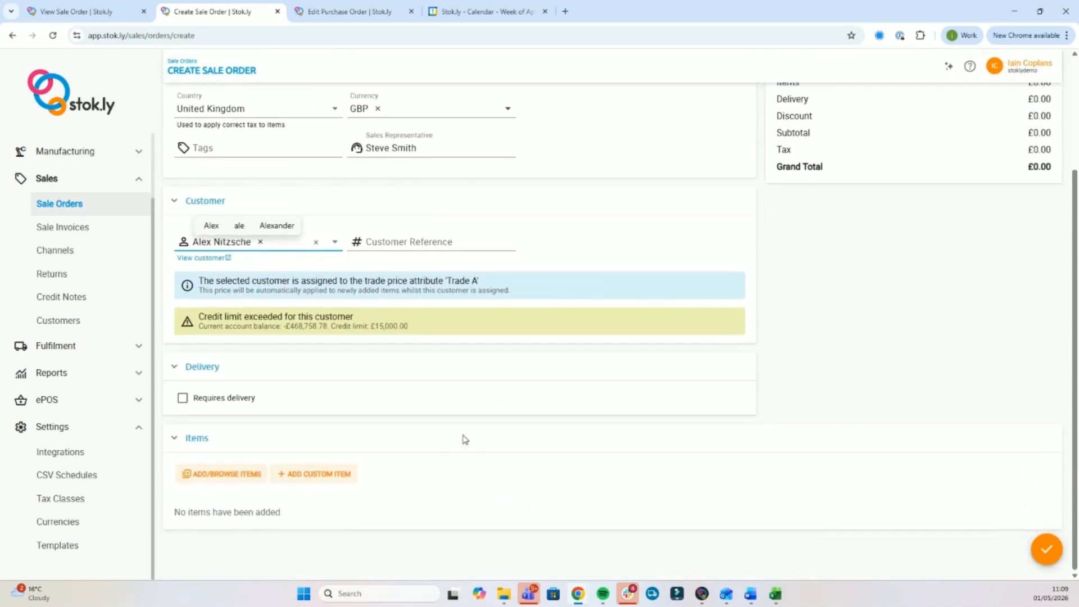
Mark the order as requiring delivery and fill the delivery address from a suggestion.
left_click(184, 400)
scroll(270, 372, "down", 3)
left_click(198, 308)
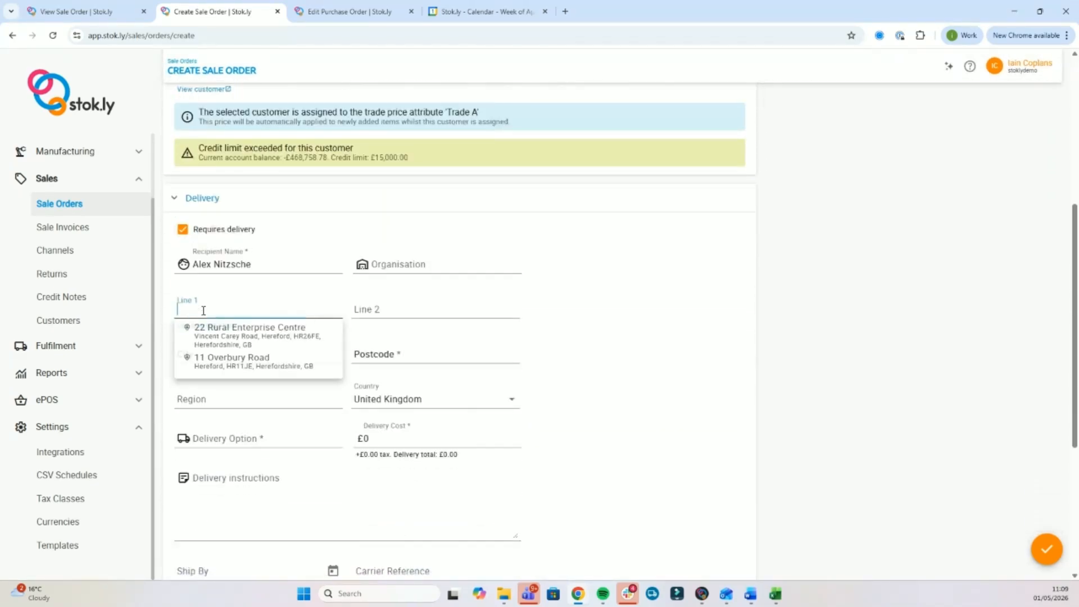
left_click(246, 340)
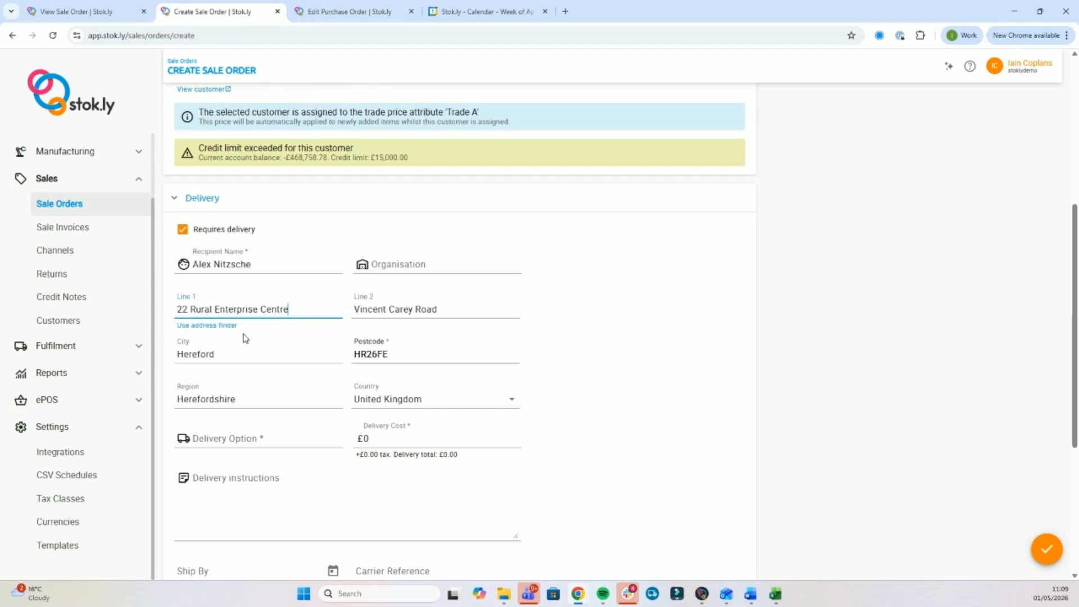
Choose DPD Next Day delivery at £8.5, leaving the Ship By date unset.
left_click(252, 438)
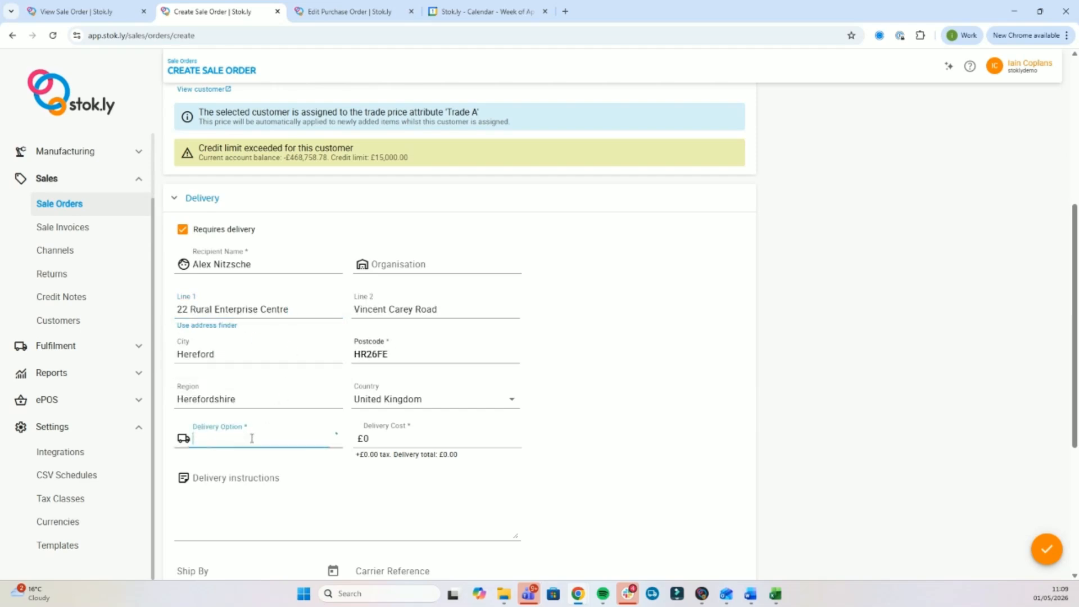
left_click(253, 466)
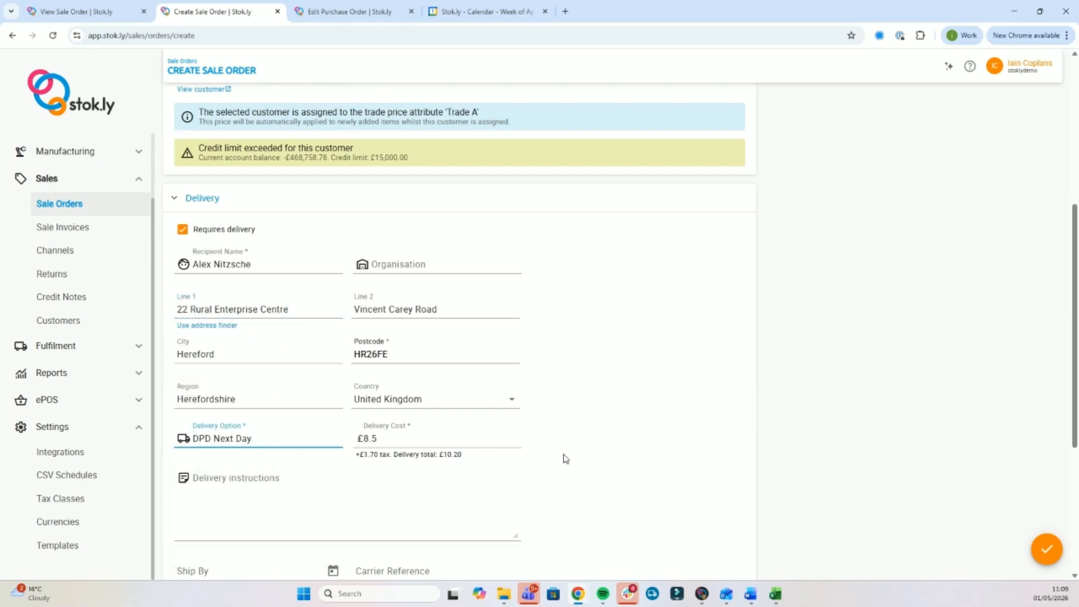
scroll(591, 458, "down", 3)
scroll(591, 458, "down", 1)
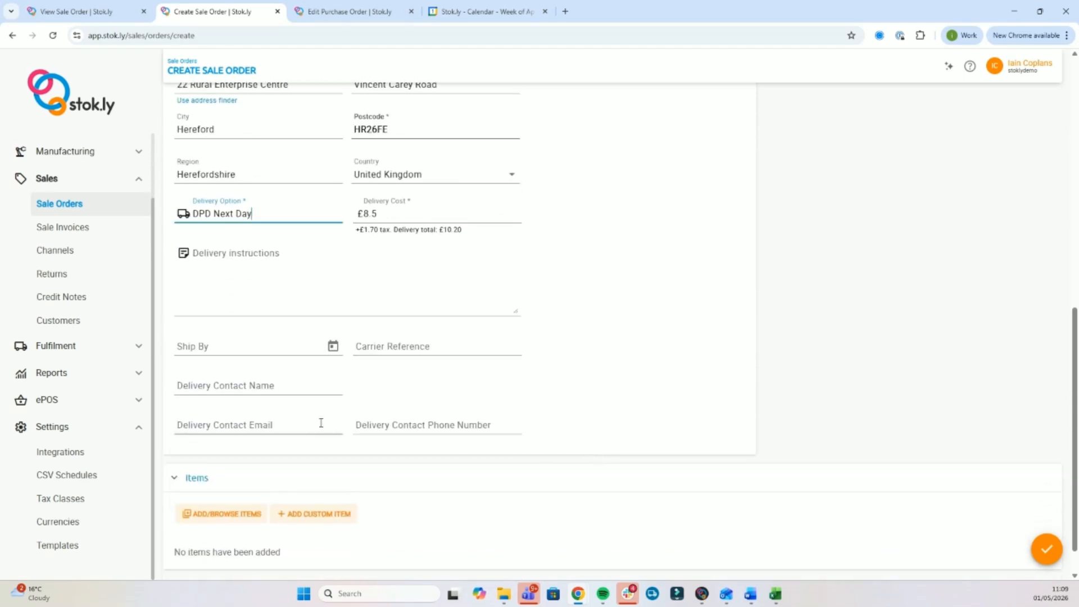
left_click(334, 347)
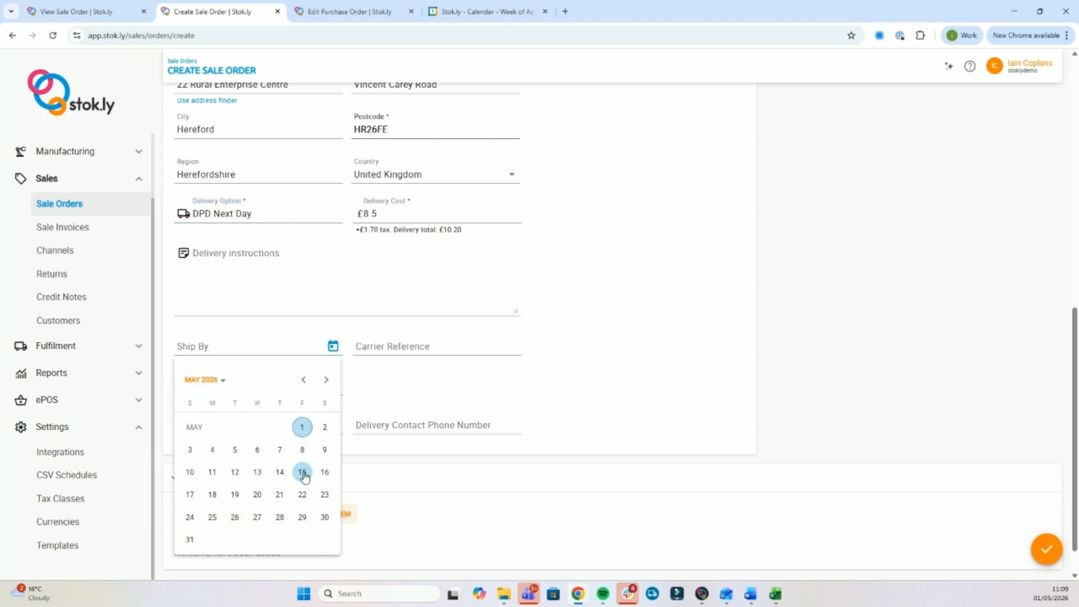
left_click(518, 387)
scroll(518, 387, "down", 1)
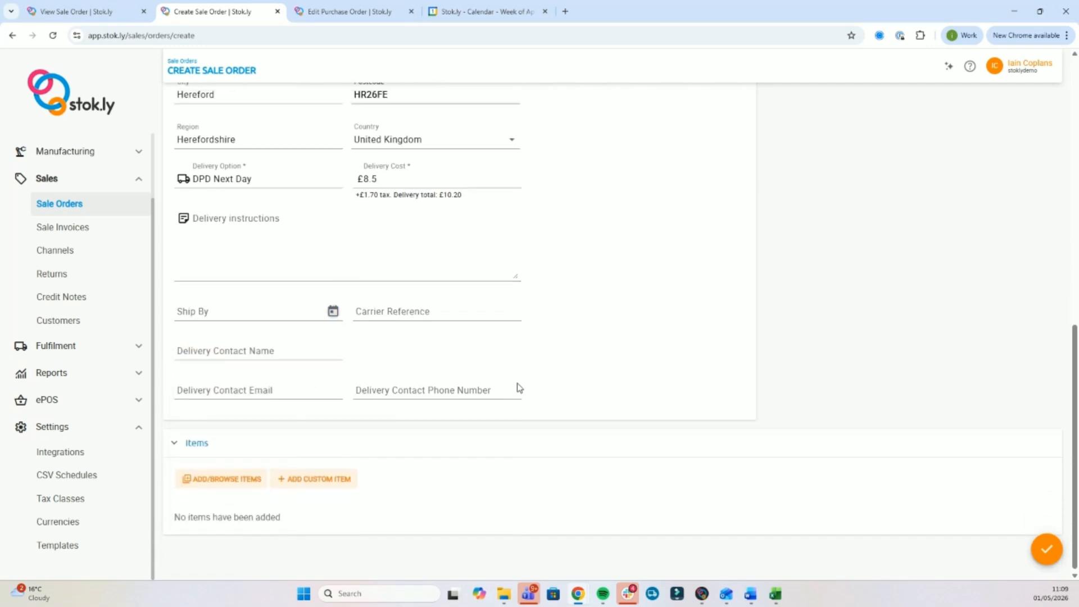
Open the item browser and add the Available stock column to its table.
left_click(222, 476)
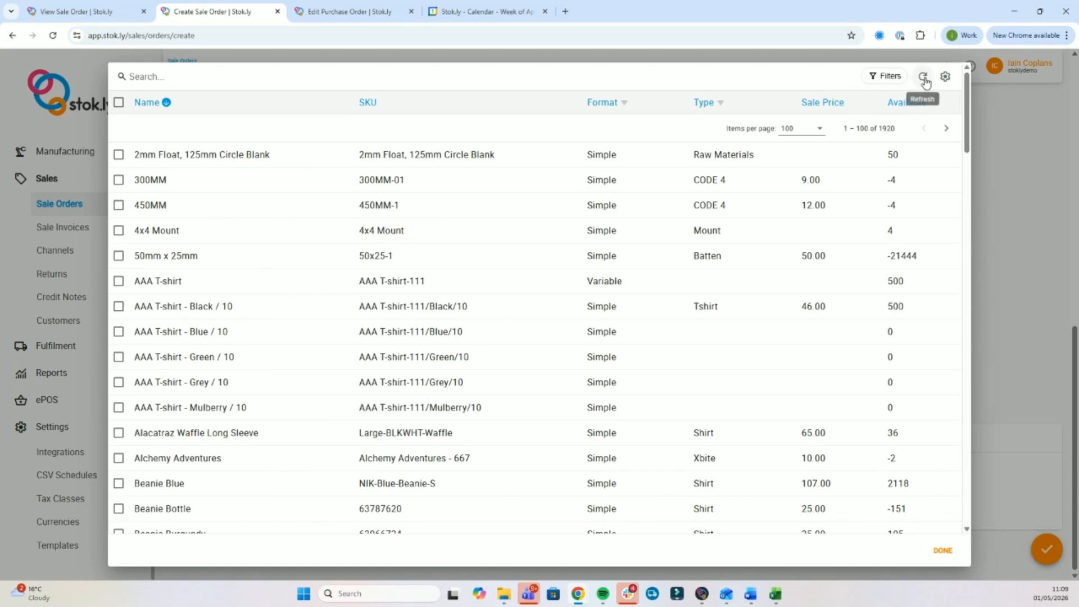
left_click(946, 78)
scroll(914, 225, "down", 1)
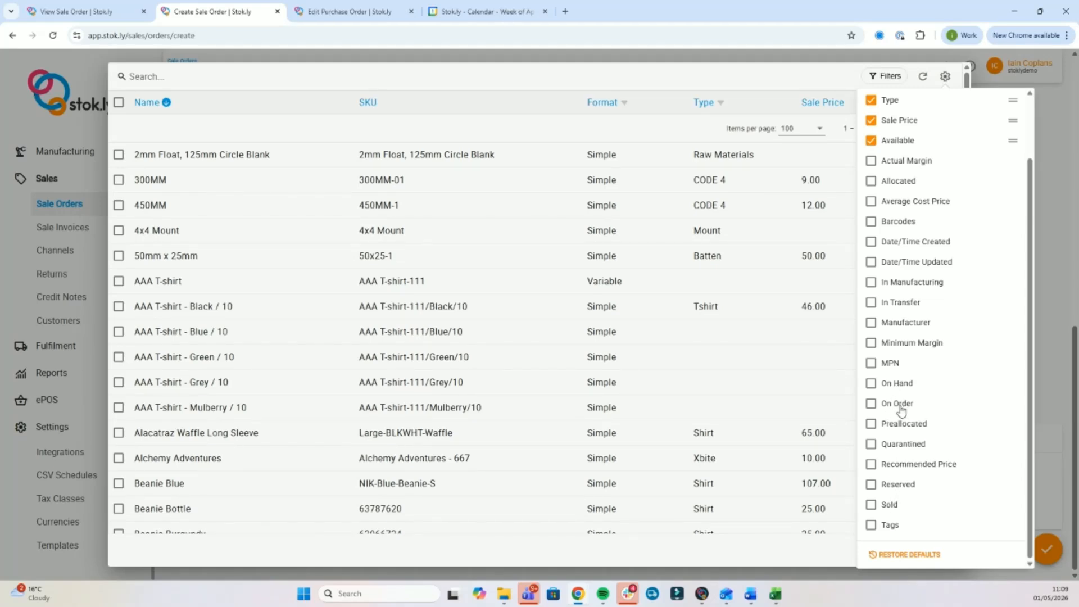
left_click(800, 75)
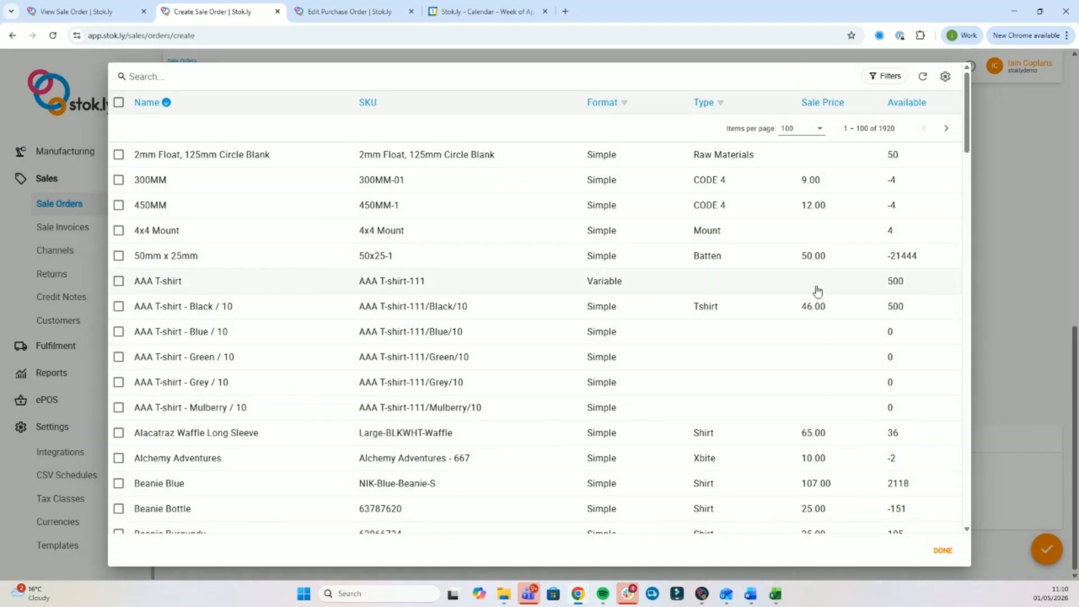
Add AAA T-shirt - Black / 10 and Blue Nike Trainers - 10 (found via 'nik-') to the order.
left_click(119, 308)
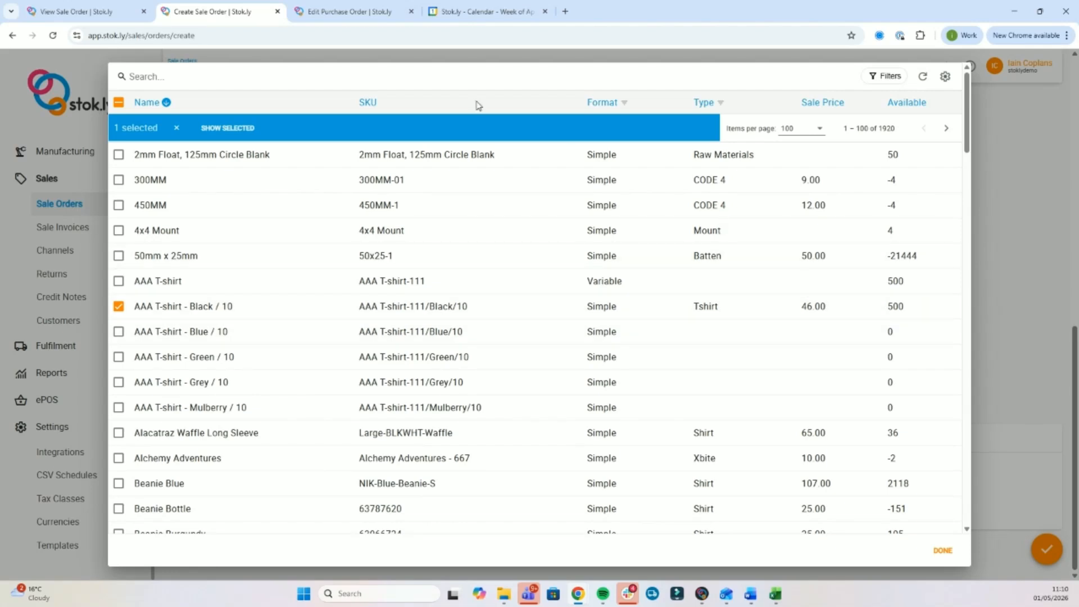
left_click(163, 76)
type("nik-")
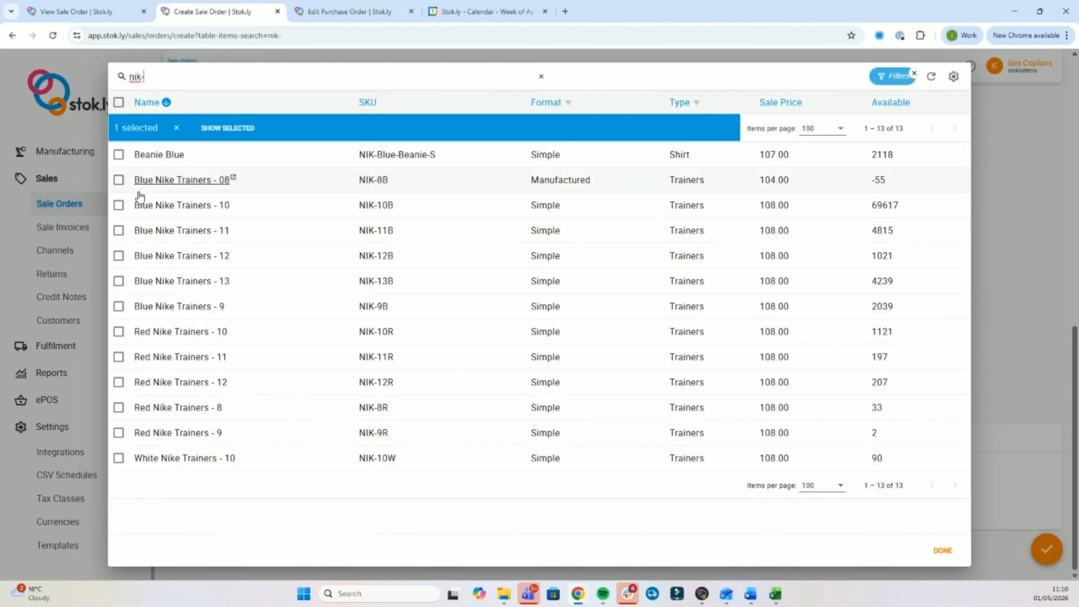
left_click(119, 205)
left_click(943, 551)
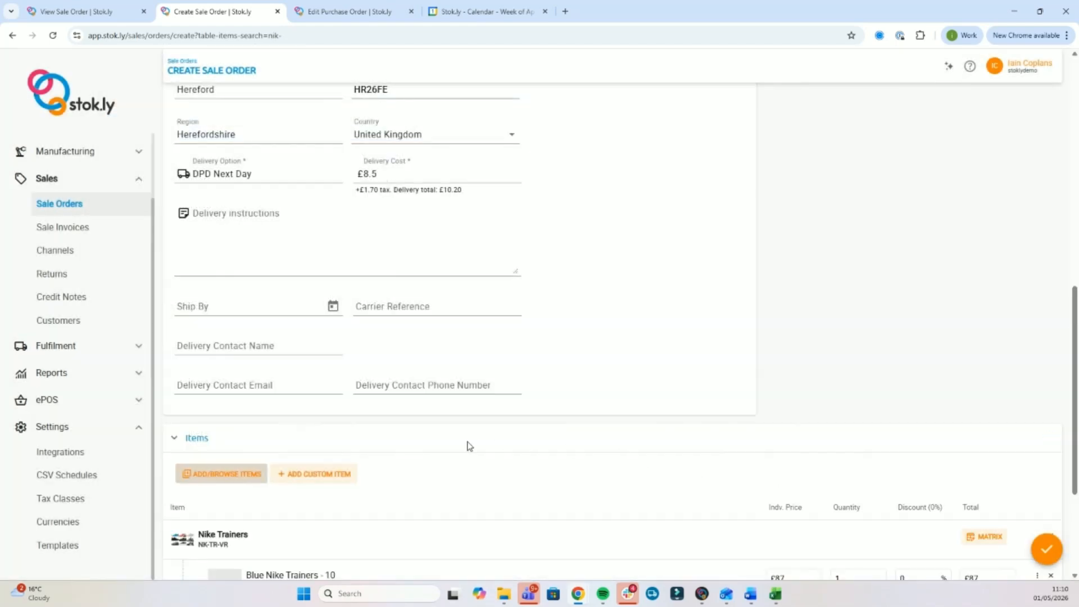
scroll(465, 446, "down", 3)
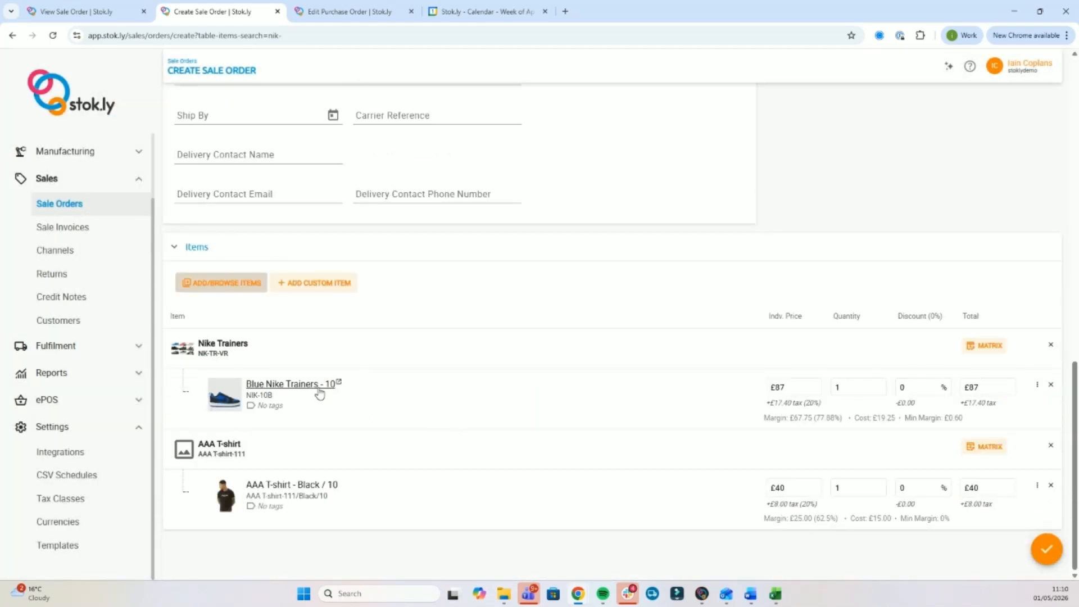
left_click(984, 346)
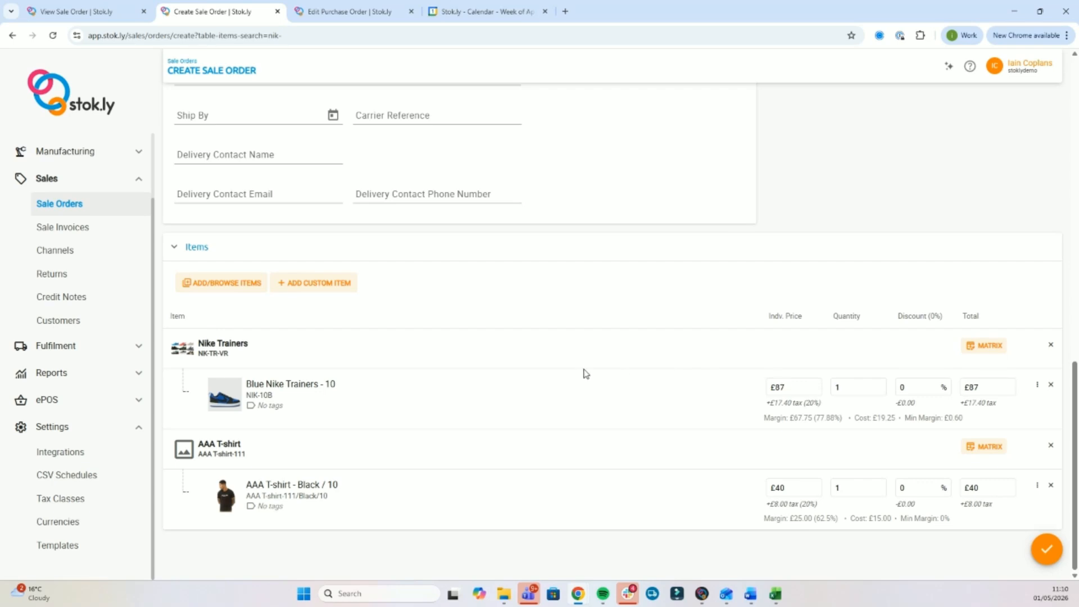
scroll(583, 373, "up", 10)
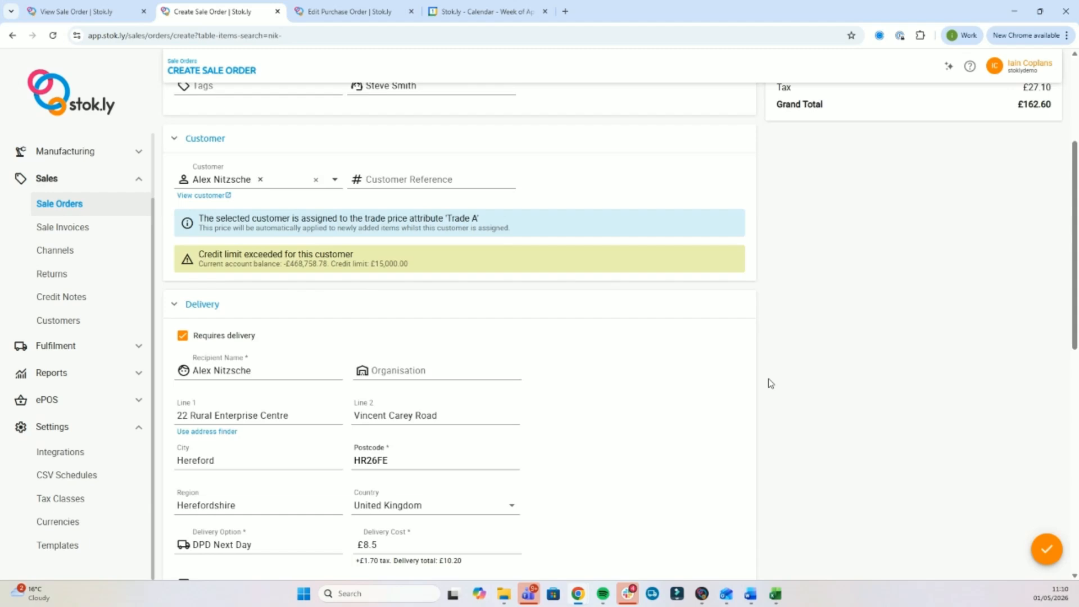
scroll(768, 379, "down", 10)
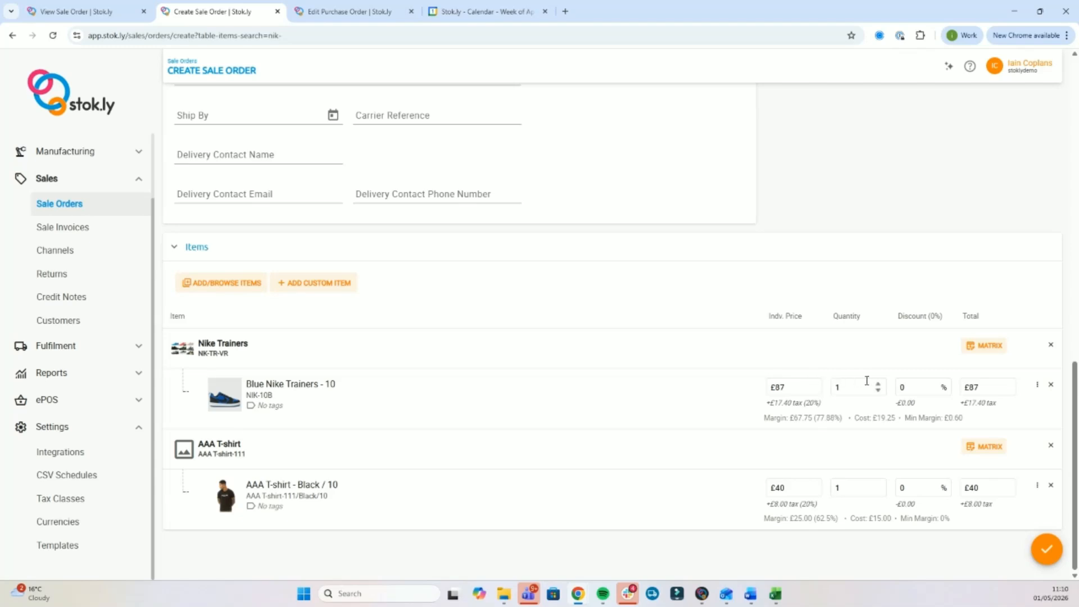
left_click(912, 319)
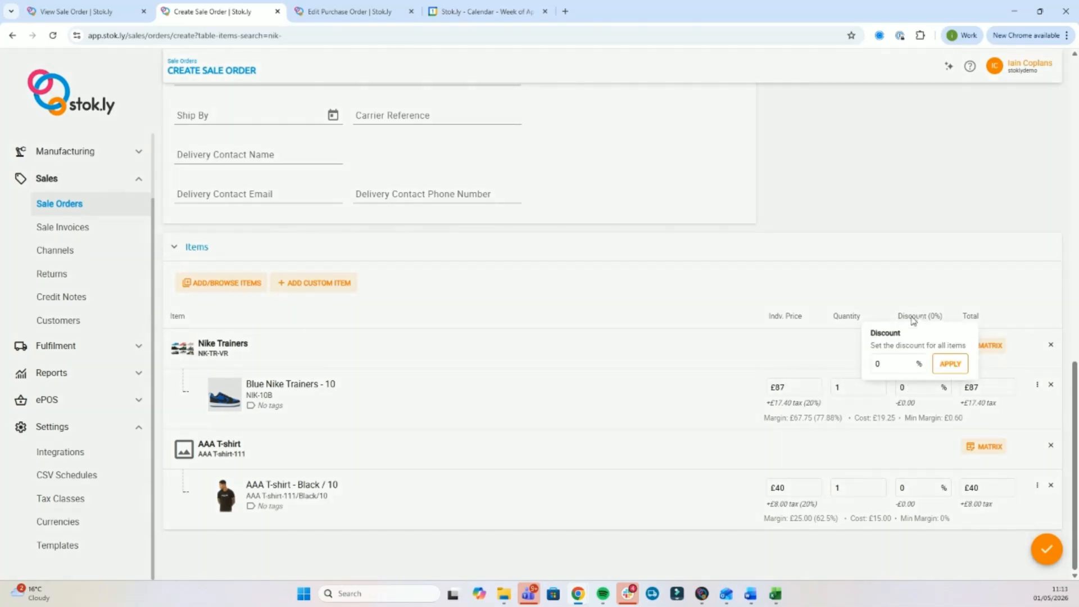
left_click(972, 301)
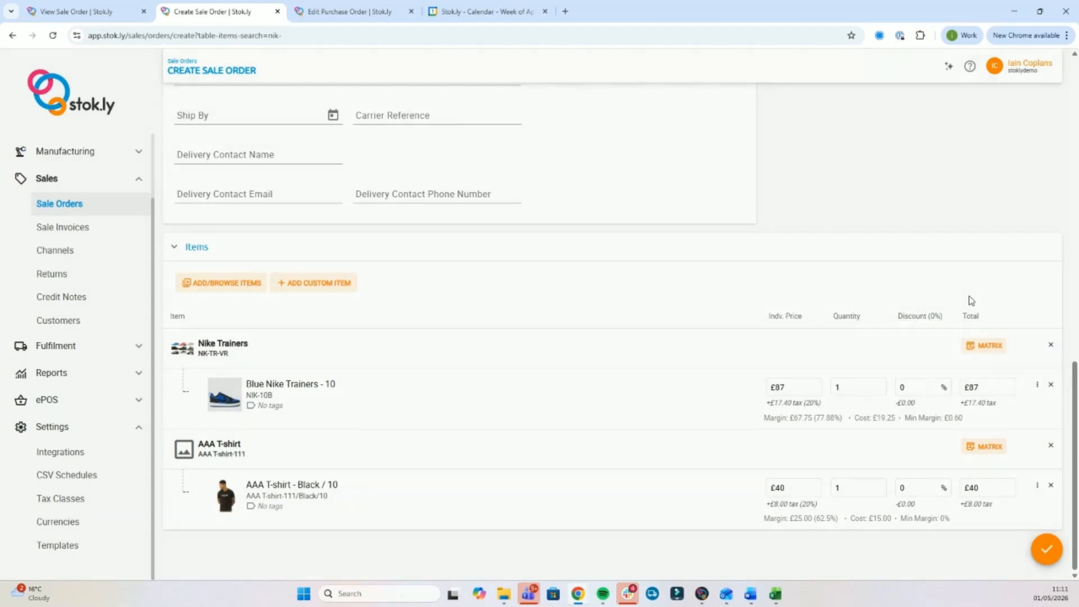
left_click(1037, 385)
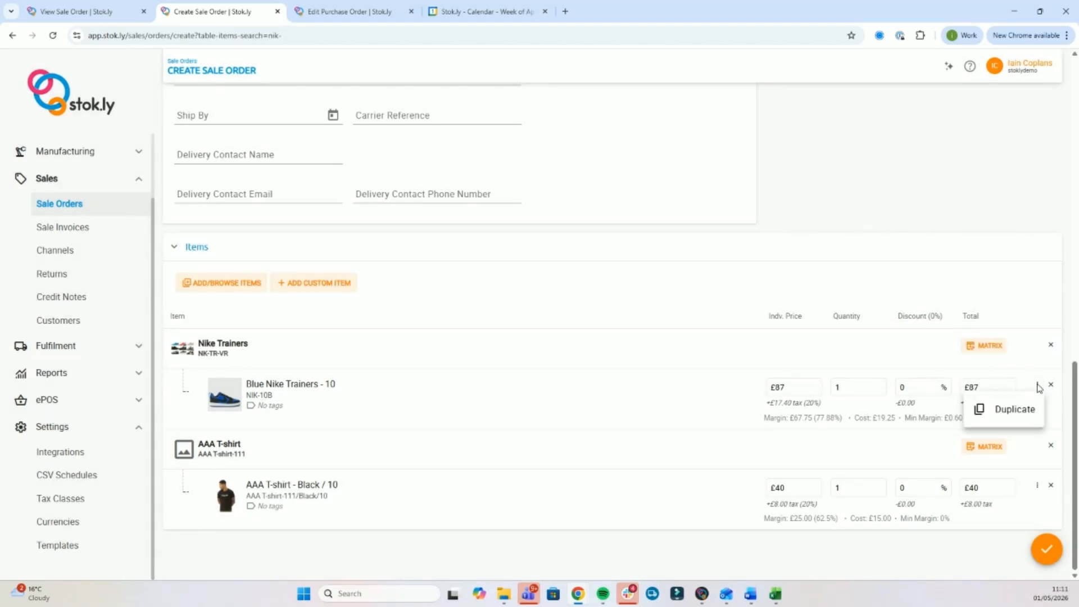
left_click(1018, 300)
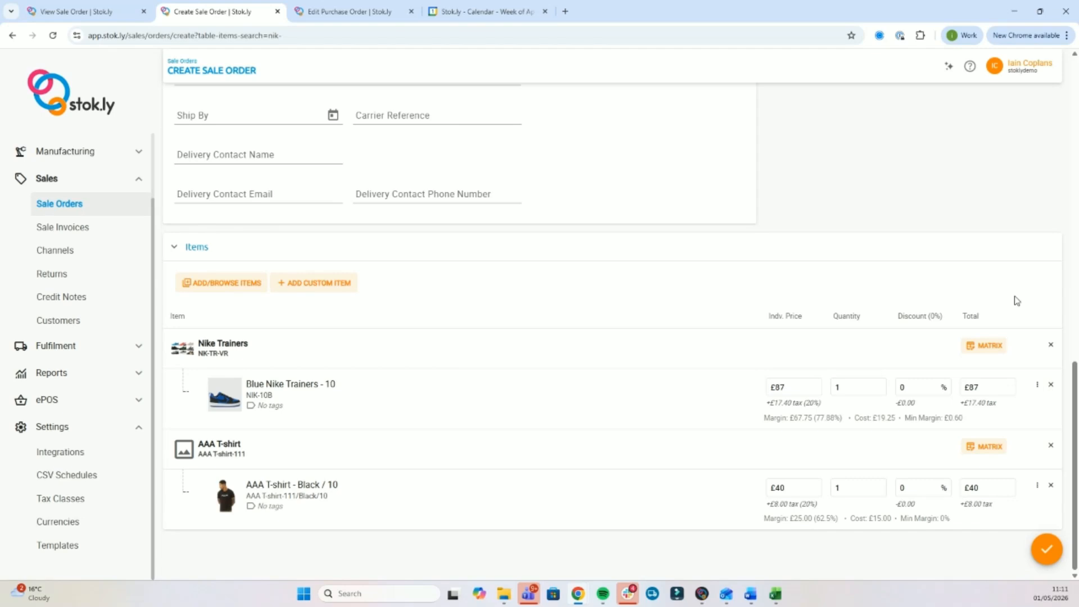
Create the order past the acknowledged credit-limit warning and view the saved £162.60 order.
left_click(1046, 554)
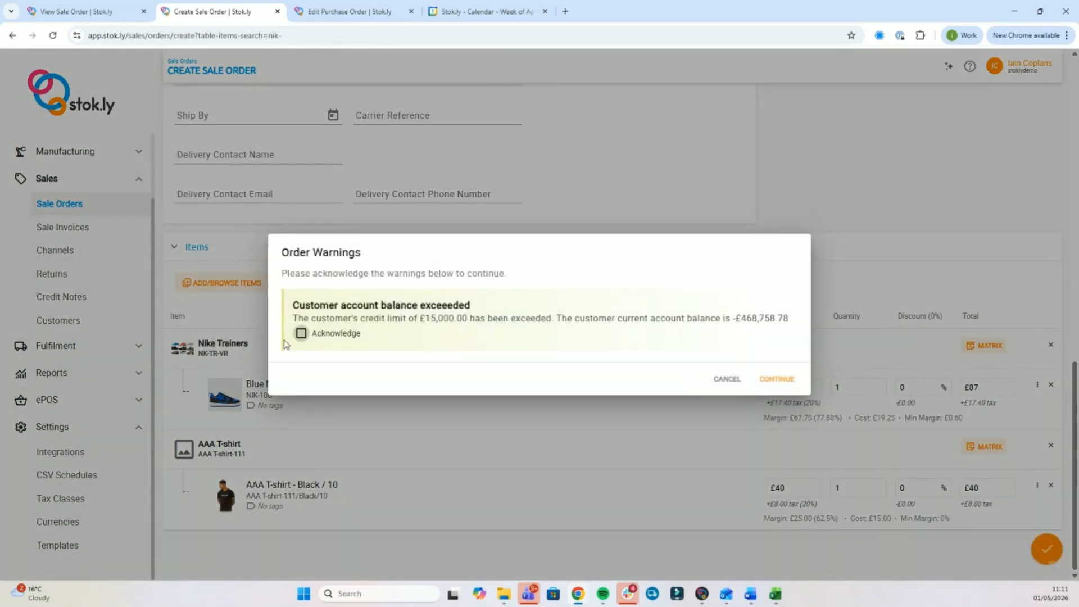
left_click(301, 334)
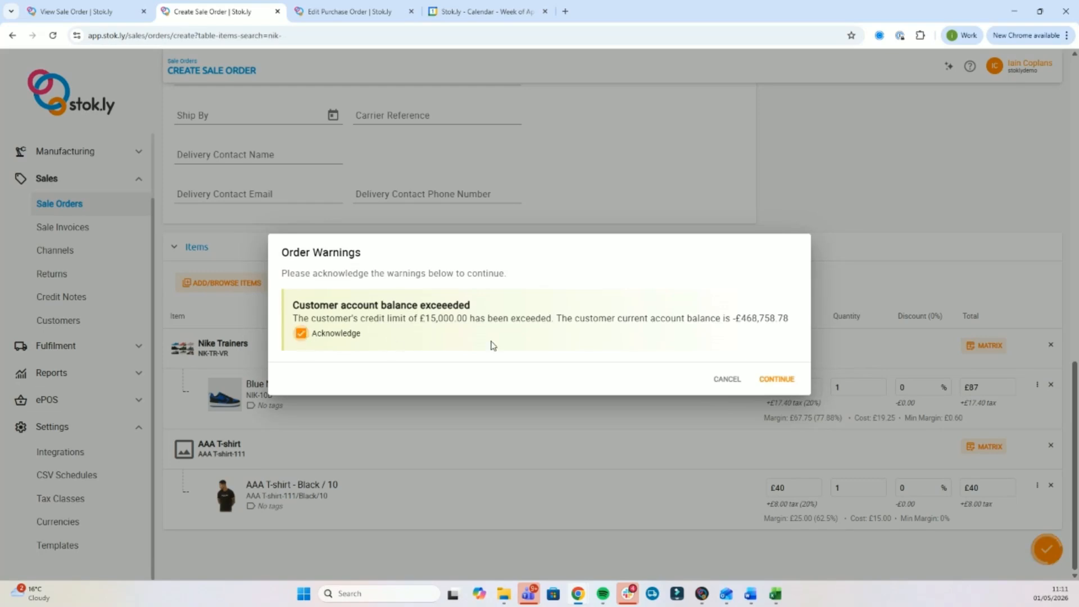
left_click(780, 379)
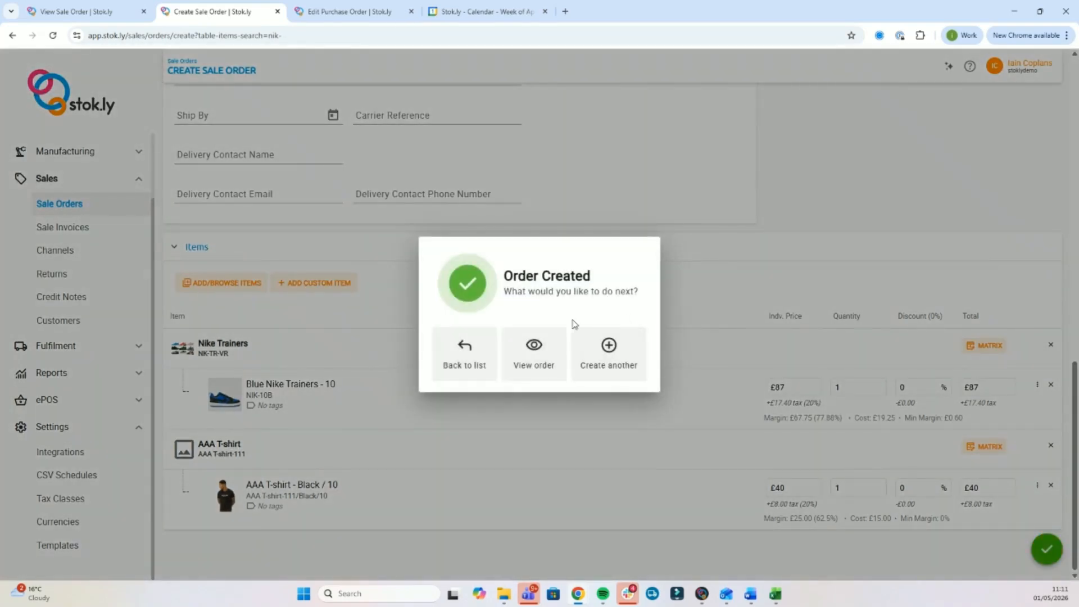
left_click(537, 357)
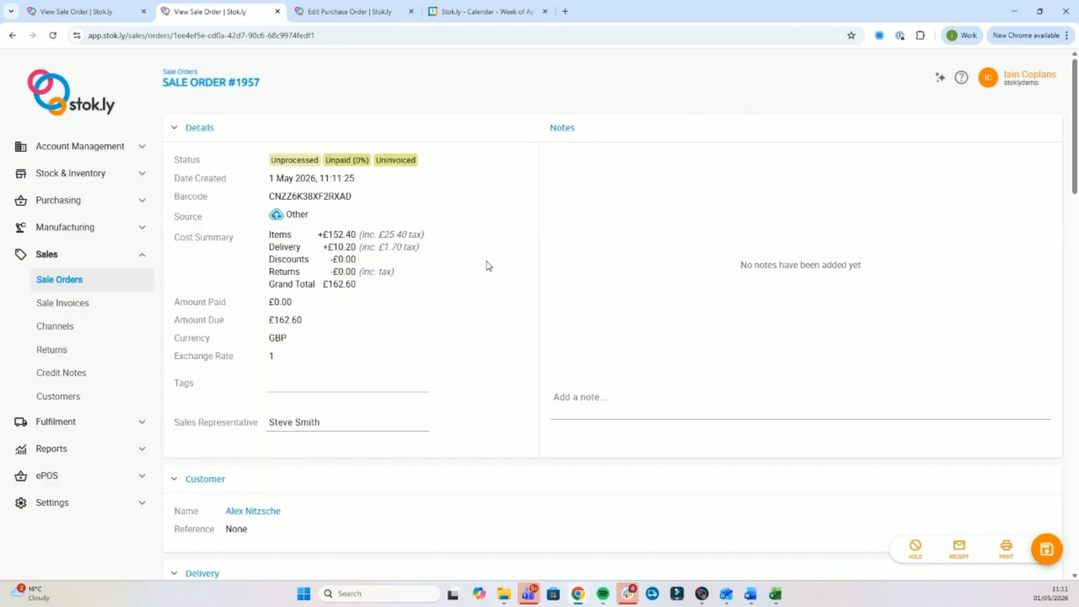
scroll(489, 266, "down", 1)
scroll(486, 265, "down", 2)
scroll(487, 264, "up", 3)
scroll(503, 223, "down", 3)
scroll(504, 224, "down", 3)
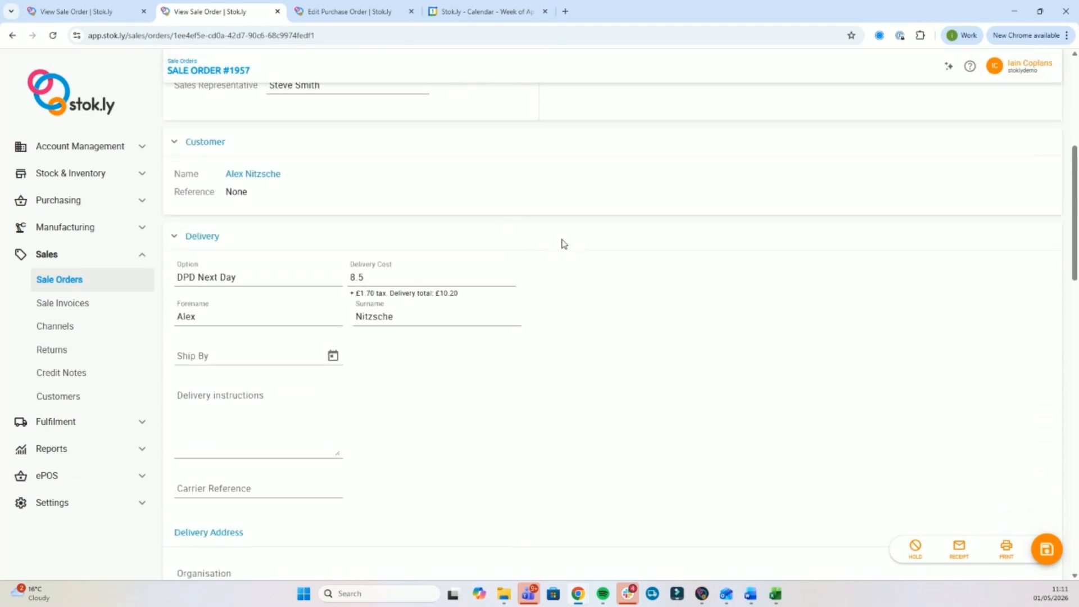
scroll(564, 242, "down", 2)
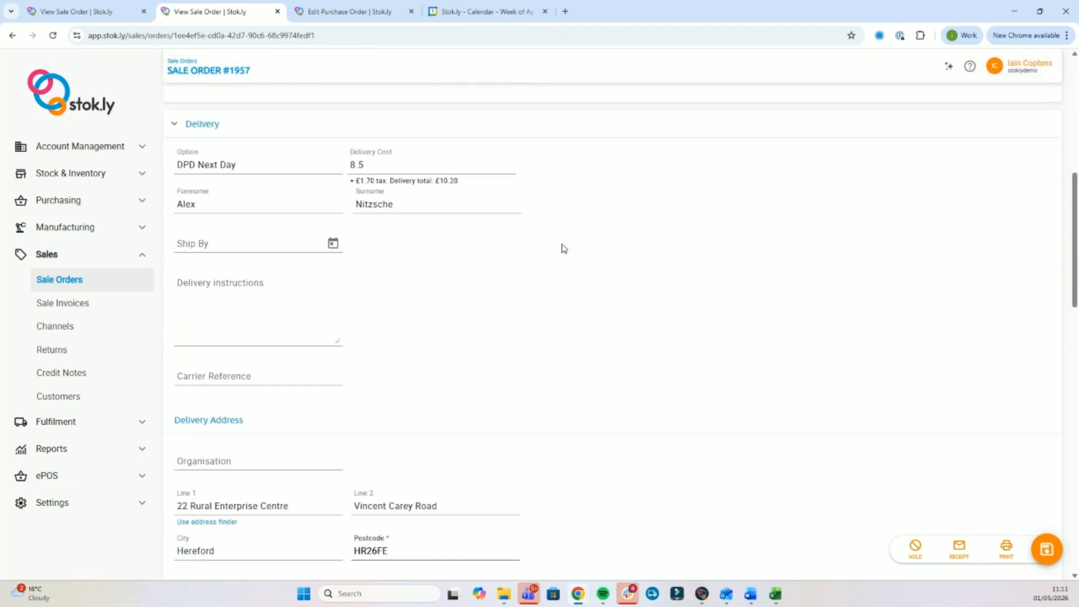
left_click(960, 546)
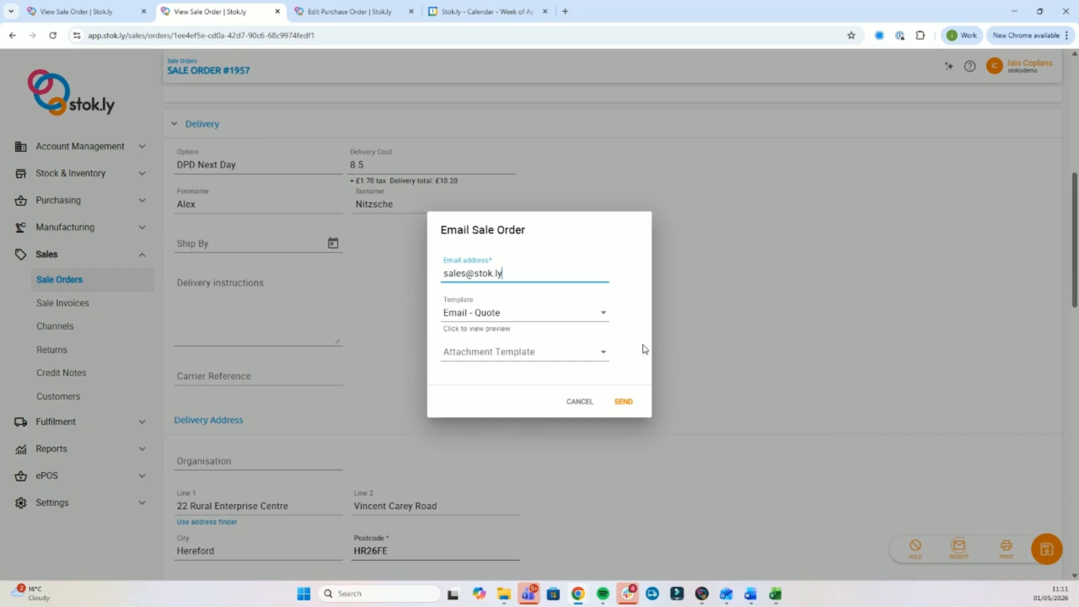
left_click(502, 313)
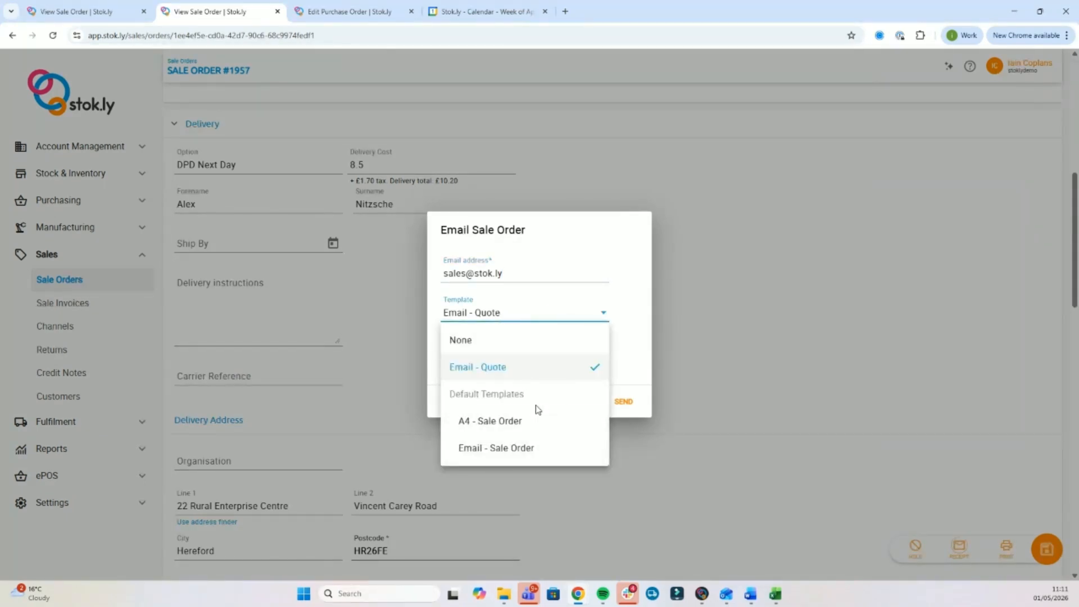
left_click(752, 246)
left_click(752, 249)
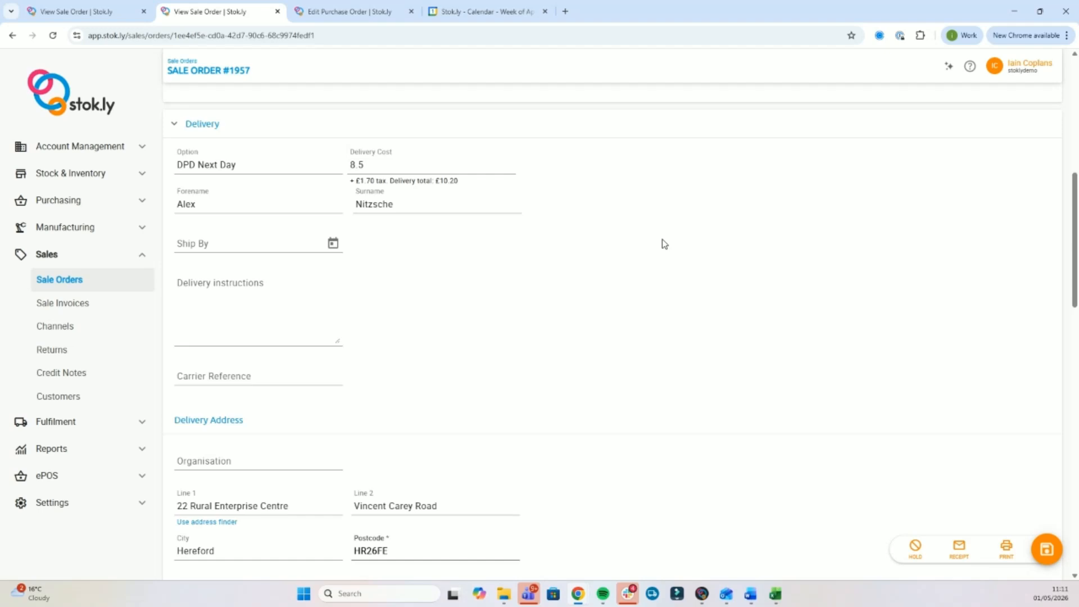
scroll(664, 243, "down", 10)
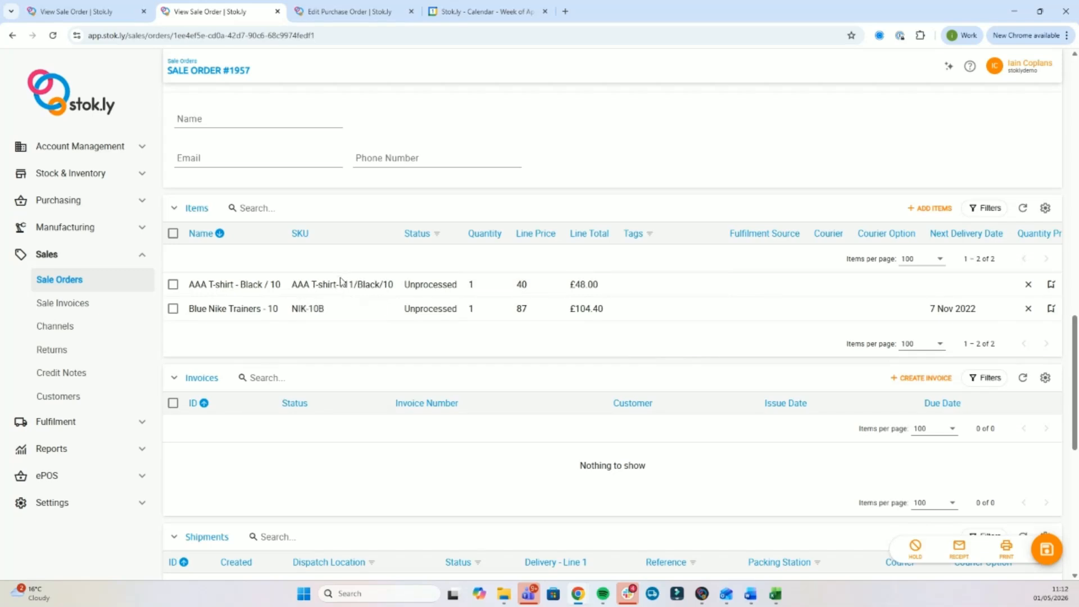
Select both sale items to purchase on new POs, including items with sufficient inventory.
left_click(173, 234)
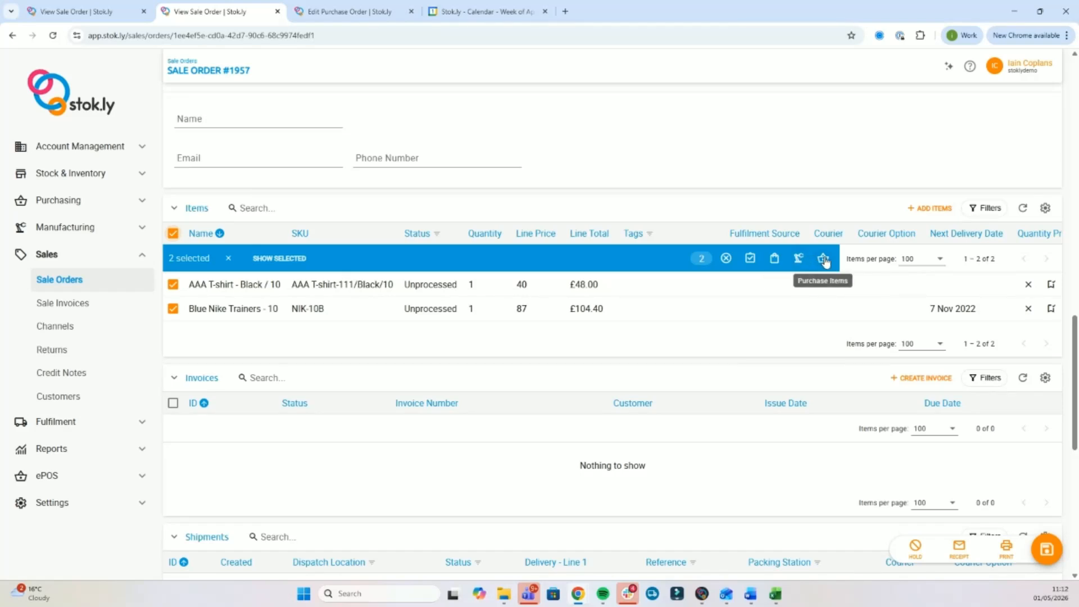
left_click(824, 259)
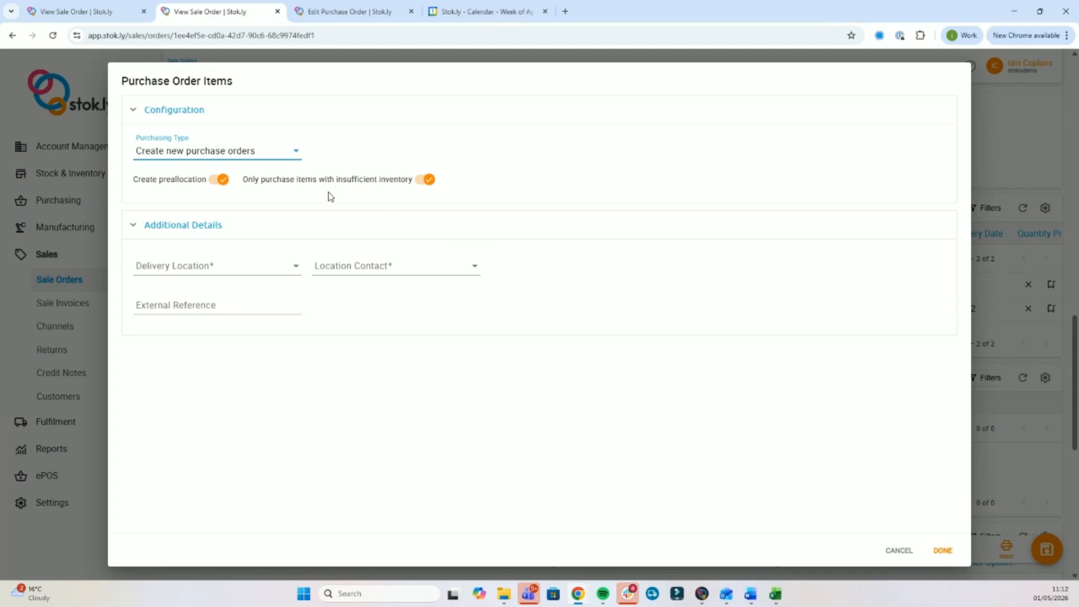
left_click(231, 156)
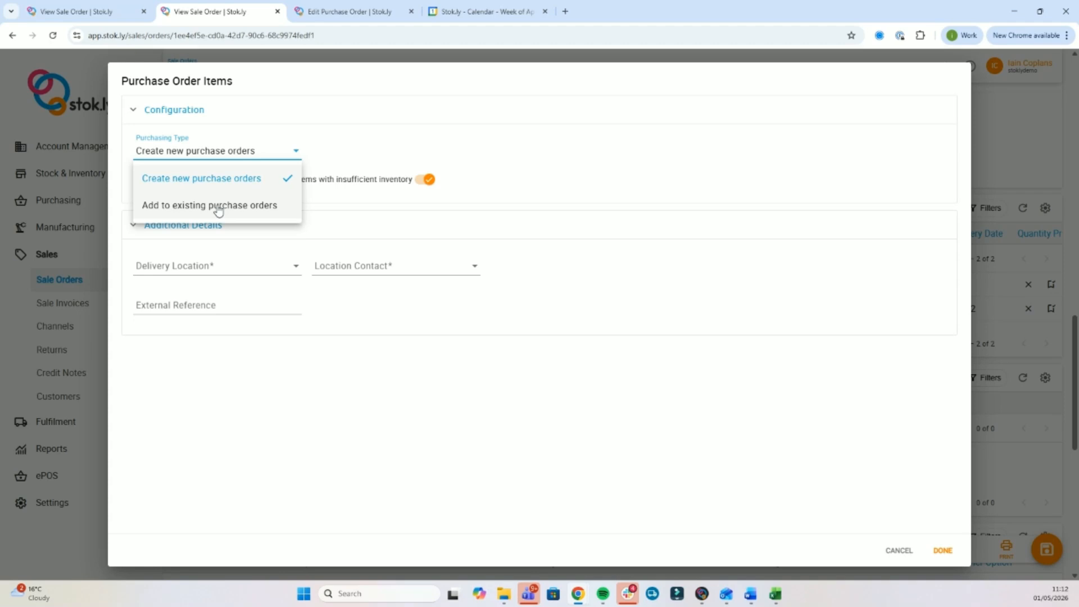
left_click(366, 136)
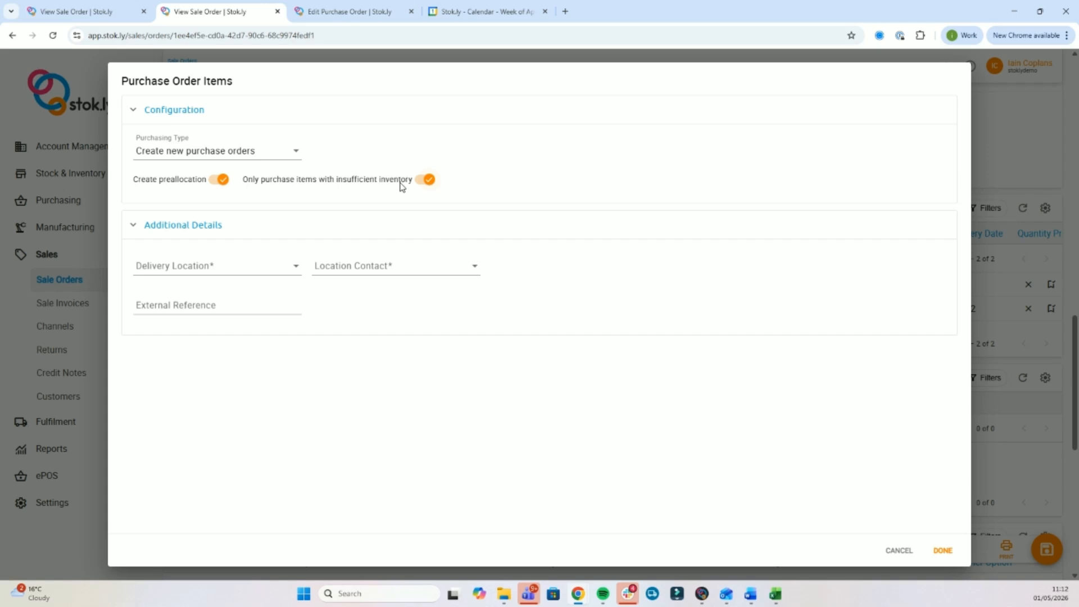
left_click(432, 180)
Deliver the POs to Central Warehouse with its contact and external reference TUYH-7227.
left_click(234, 272)
left_click(217, 303)
left_click(338, 270)
left_click(341, 302)
left_click(191, 301)
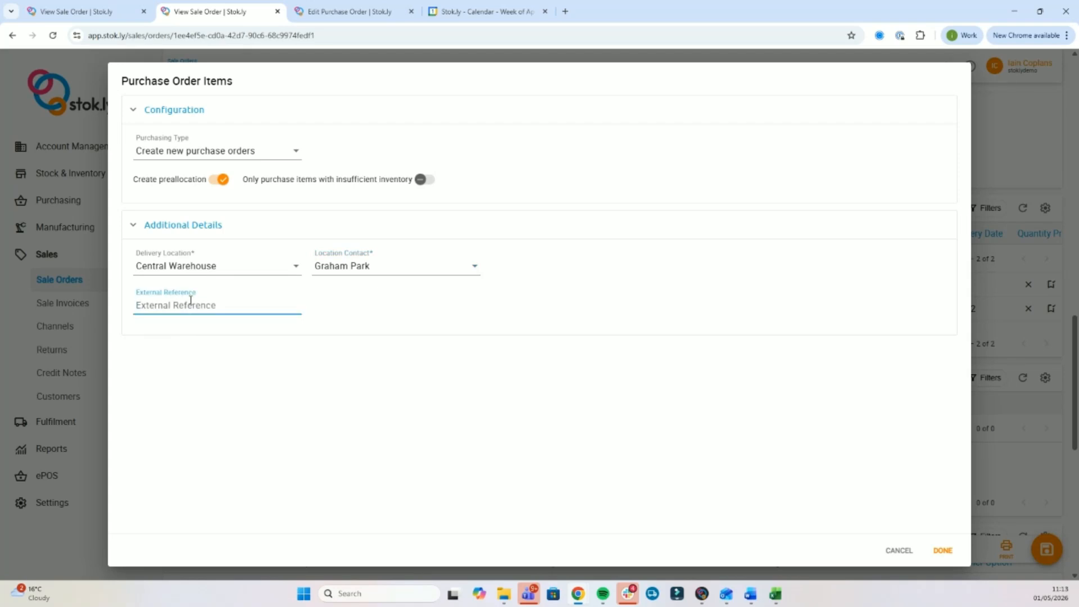
type("TUY")
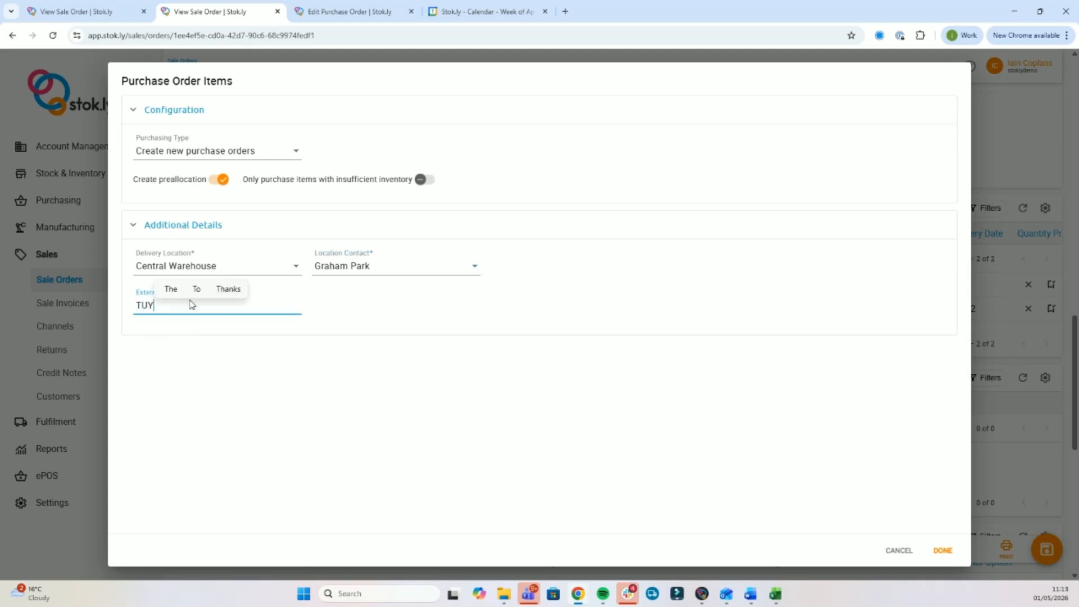
type("H-7227")
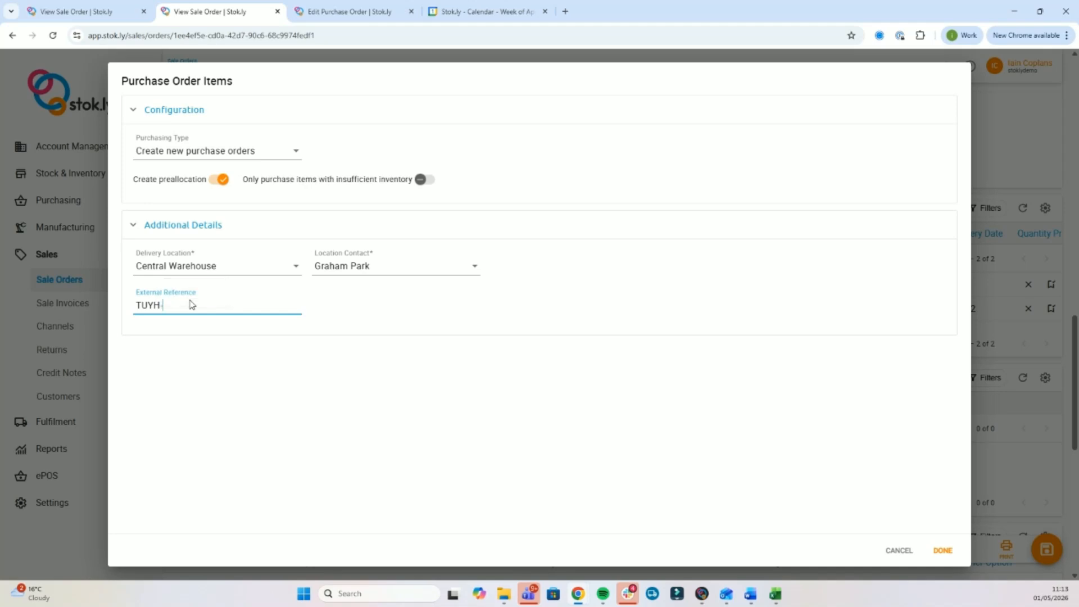
Create the purchase orders and refresh Preallocated Items to show preallocations #11 and #12.
left_click(944, 553)
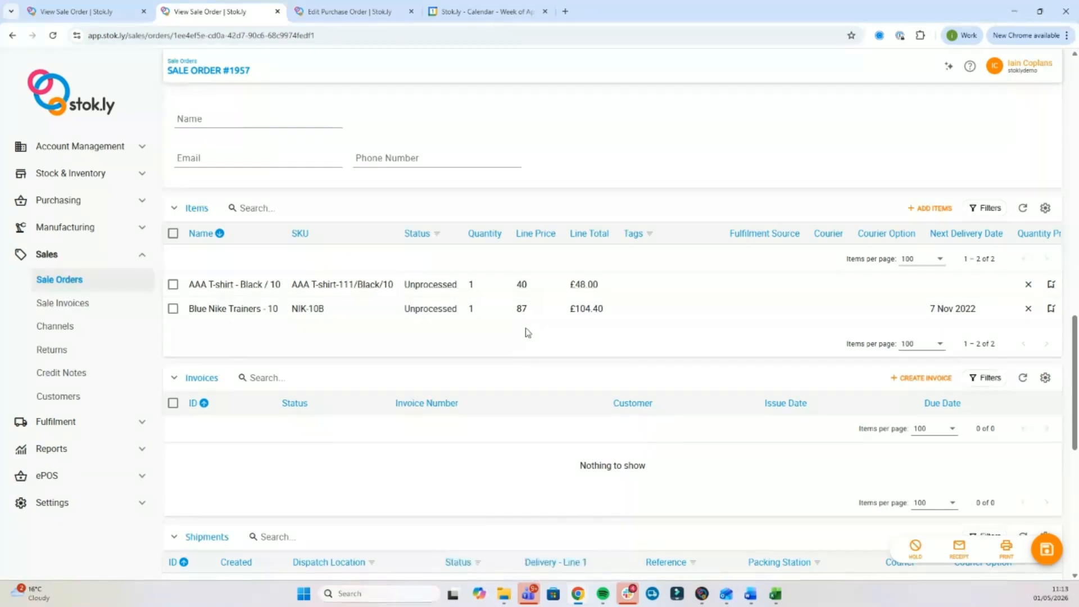
scroll(525, 330, "down", 6)
scroll(595, 330, "down", 1)
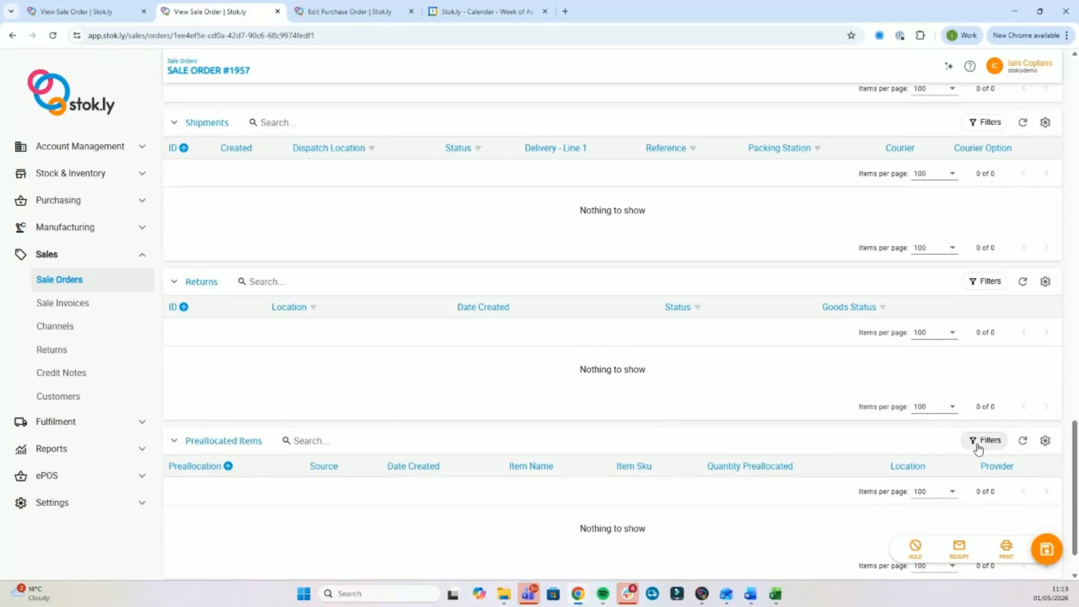
left_click(1024, 441)
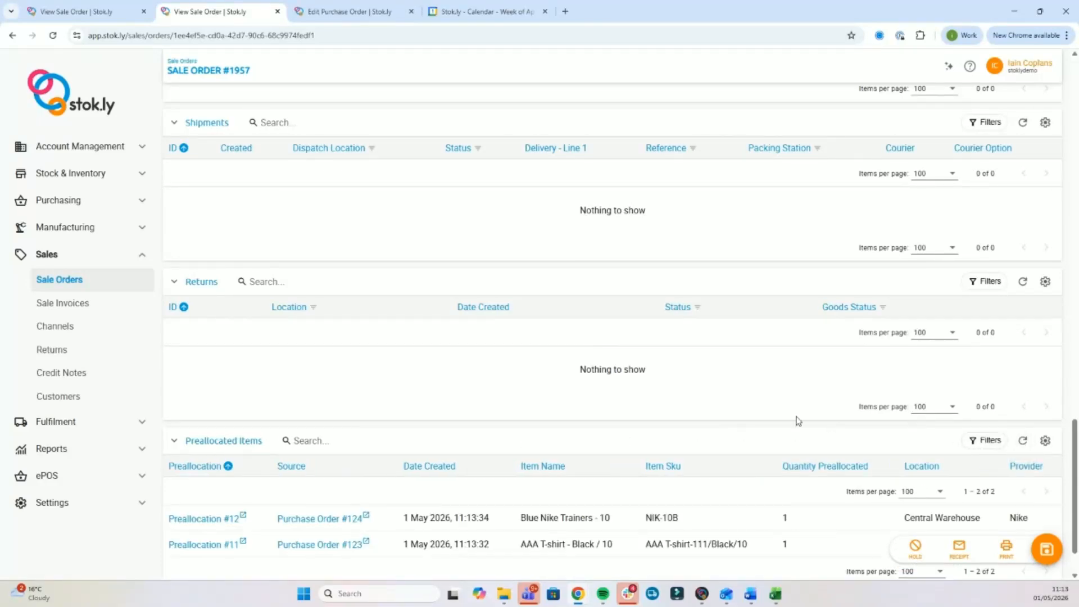
scroll(573, 415, "down", 1)
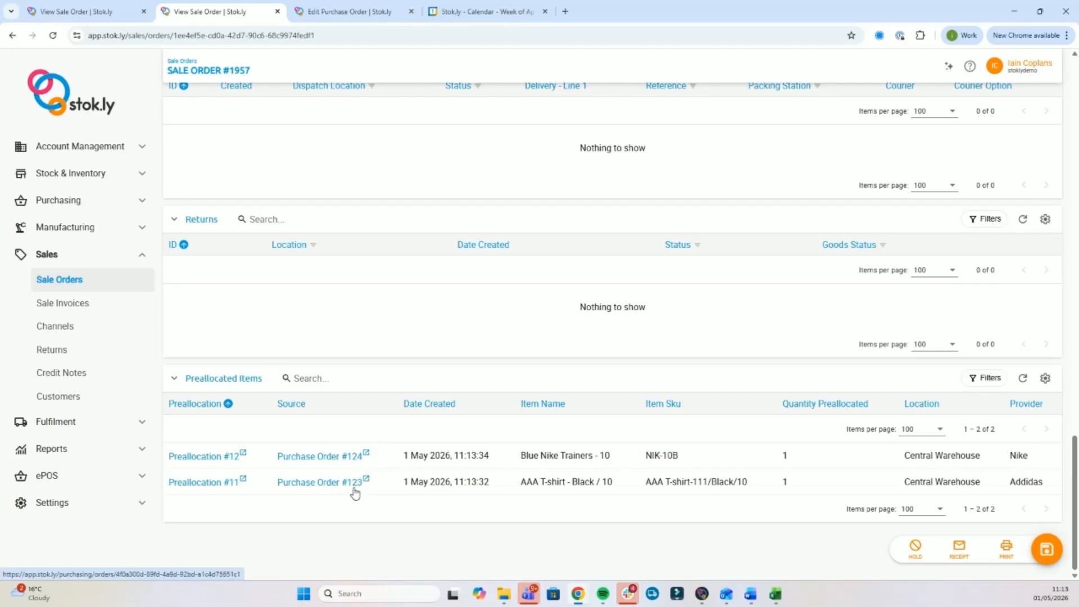
mouse_move(604, 493)
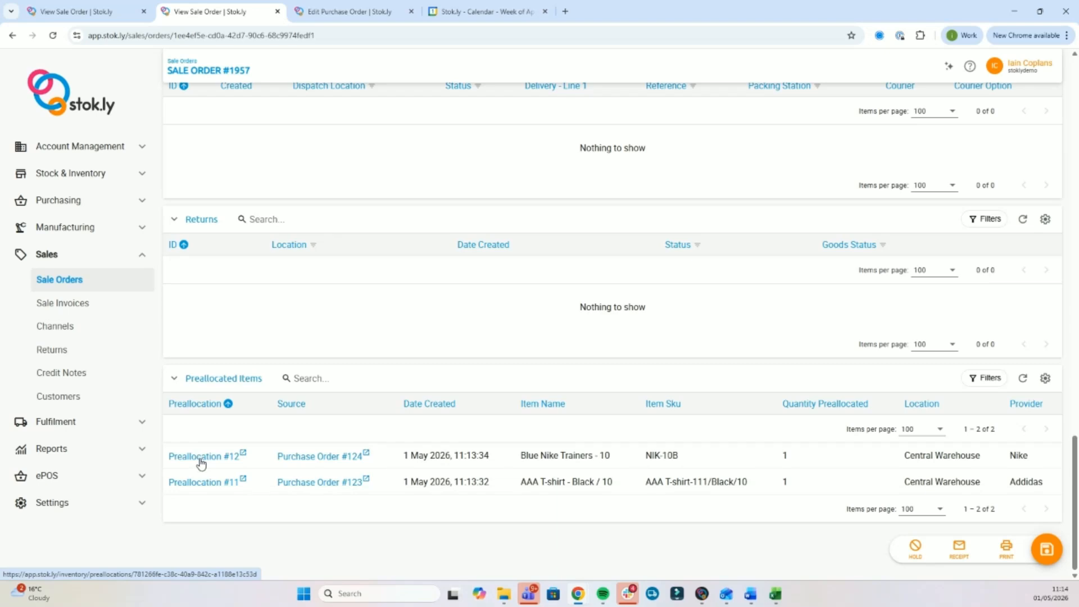
Open Preallocation #12 in a new tab, then the full Preallocations list.
left_click(72, 175)
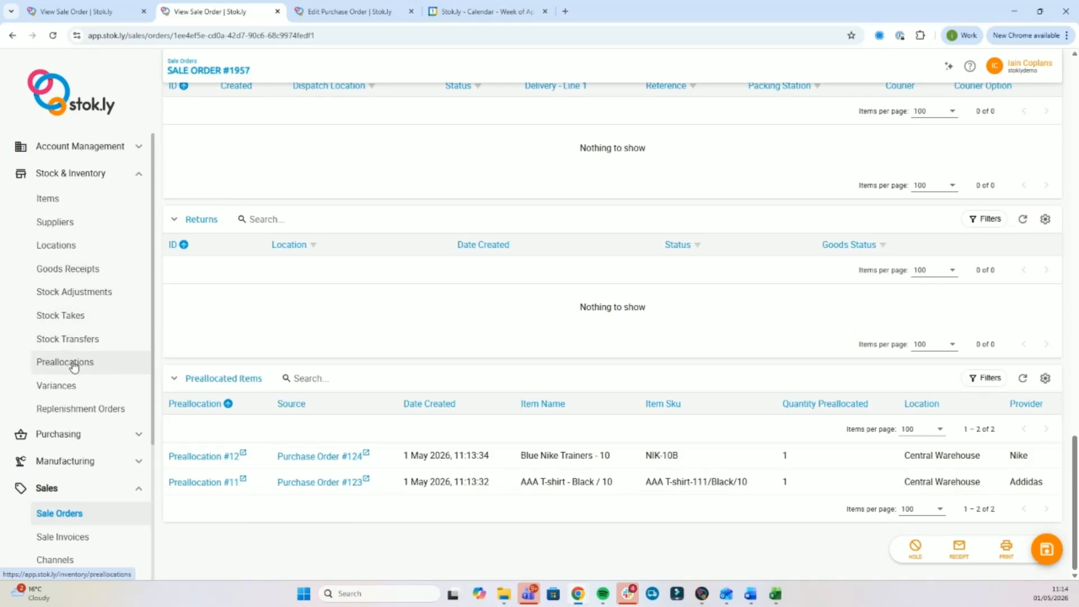
left_click(210, 457)
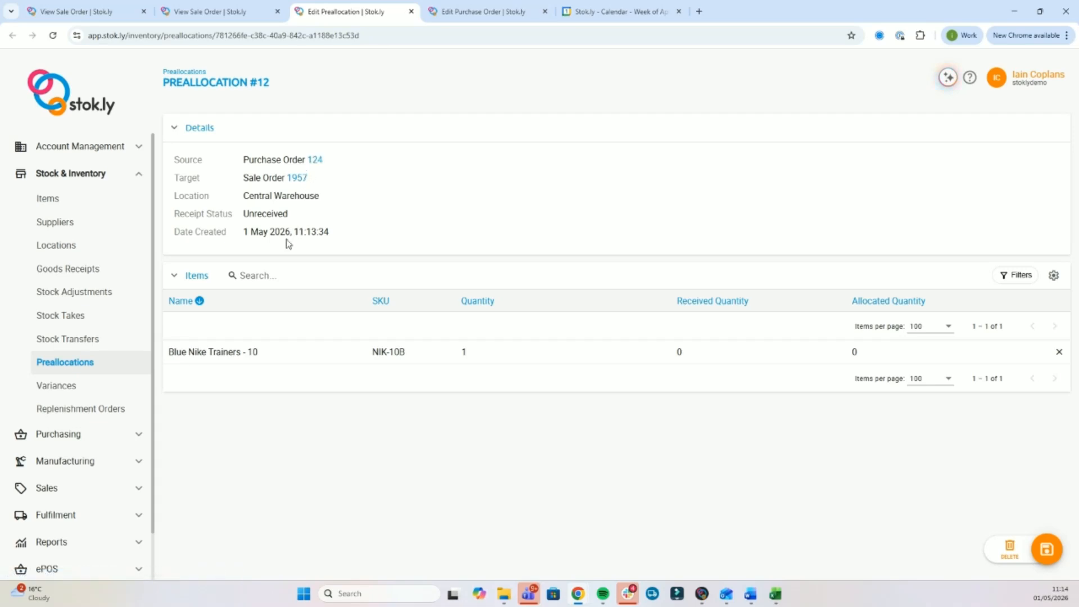
left_click(109, 367)
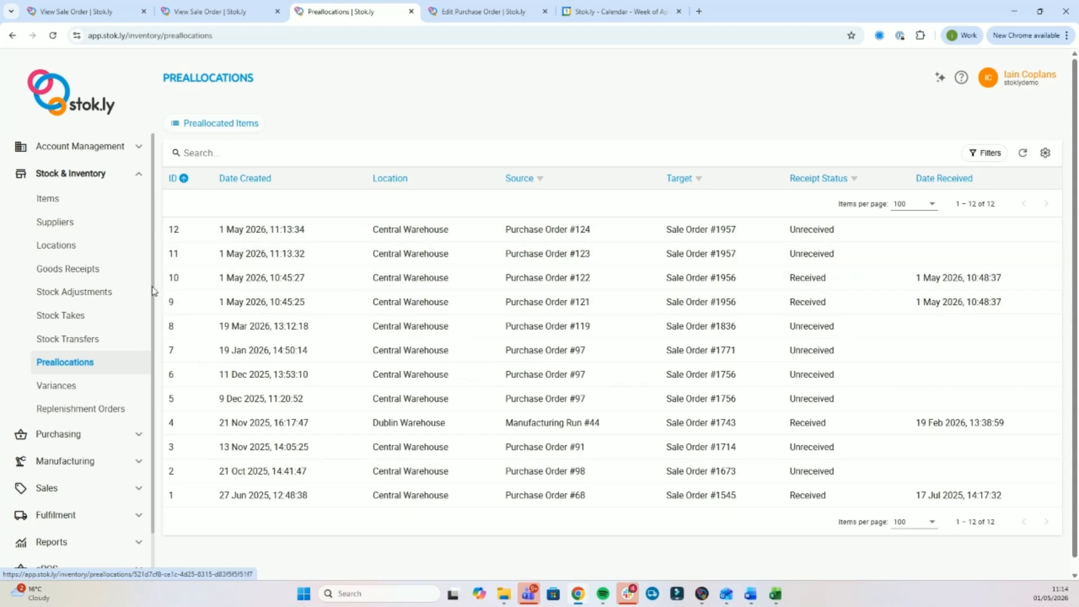
Go to the Purchasing Purchase Orders list showing requisitions #123 and #124.
left_click(112, 174)
left_click(101, 203)
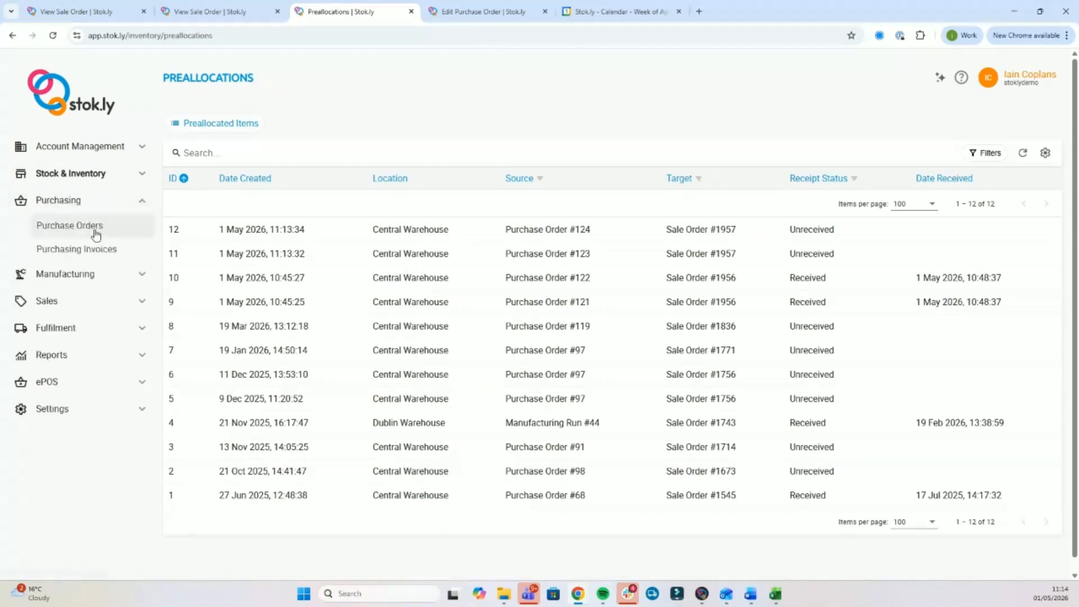
left_click(93, 227)
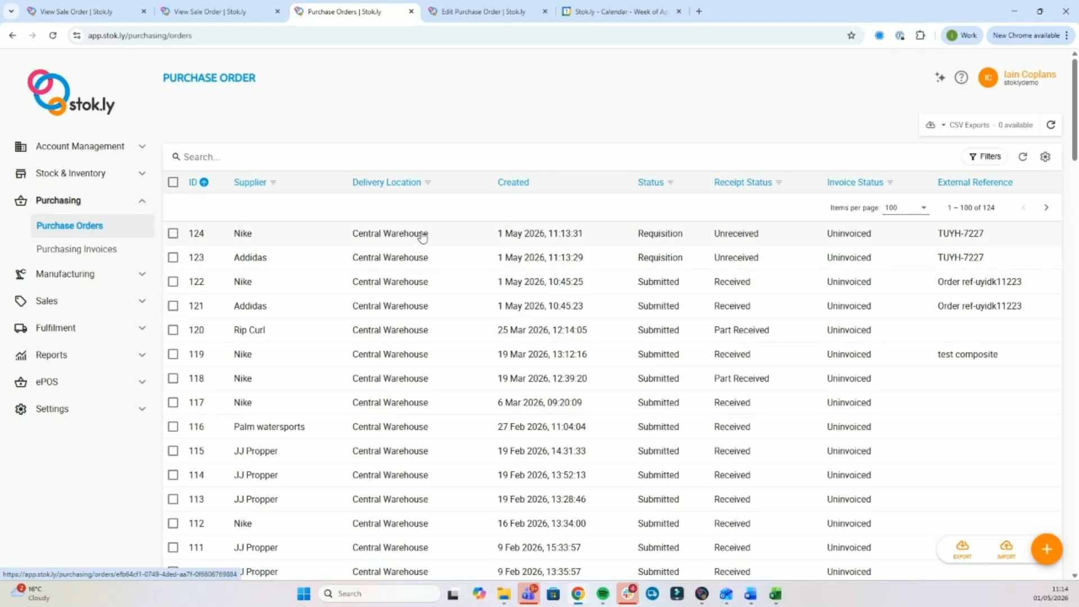
Open purchase order #123, leaving its note empty, currency GBP and location Central Warehouse.
left_click(418, 263)
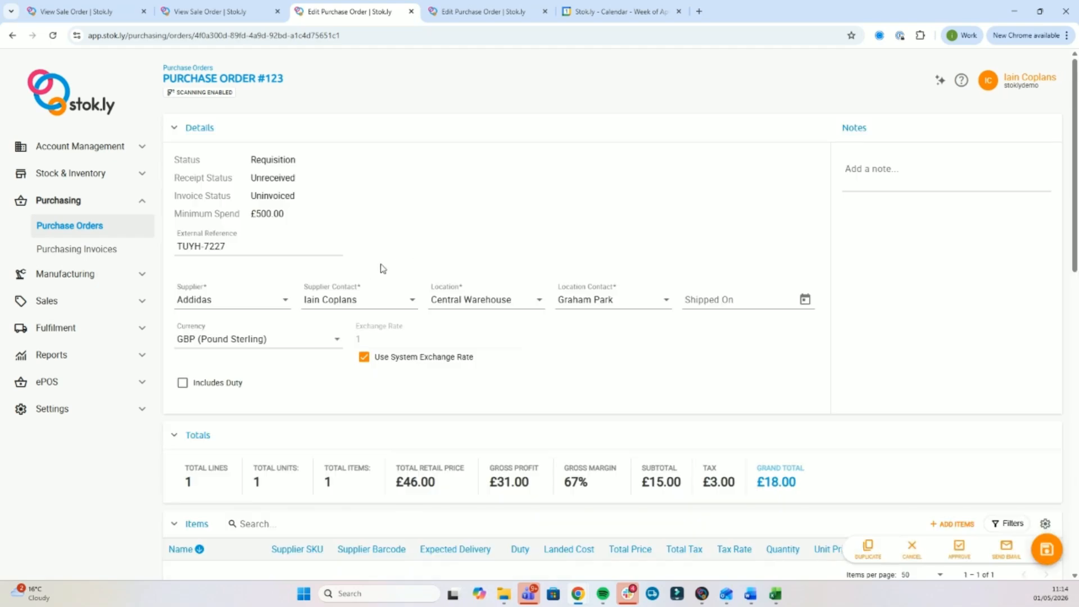
left_click(873, 168)
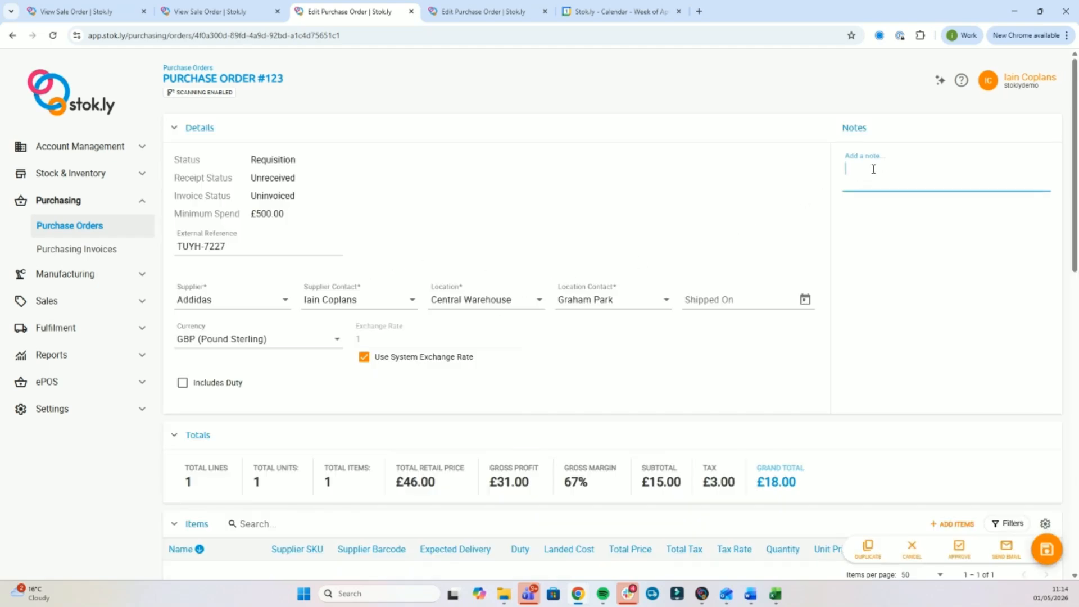
left_click(573, 200)
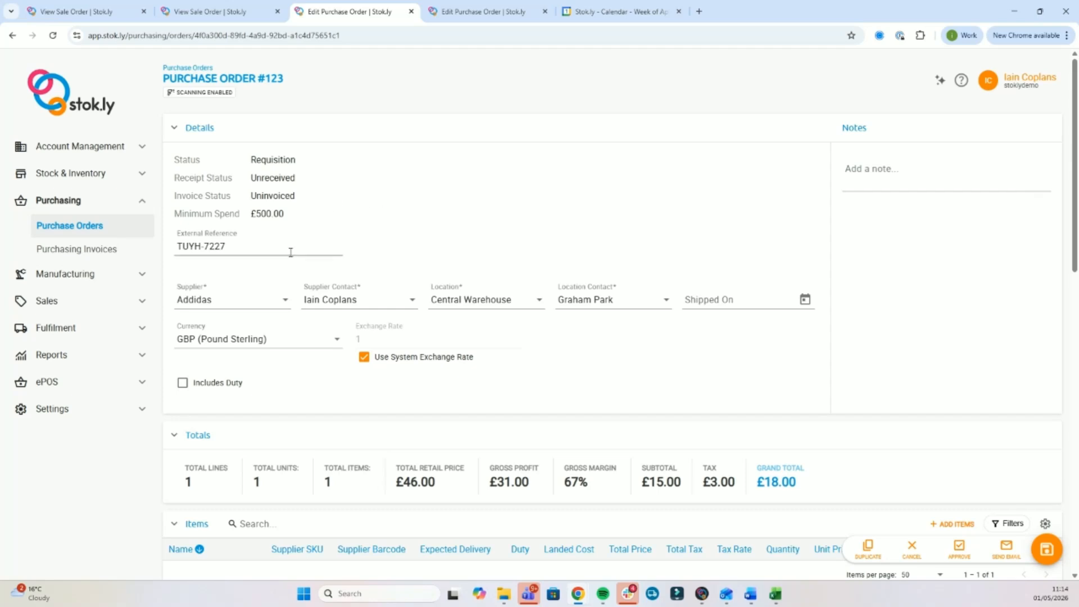
left_click(264, 341)
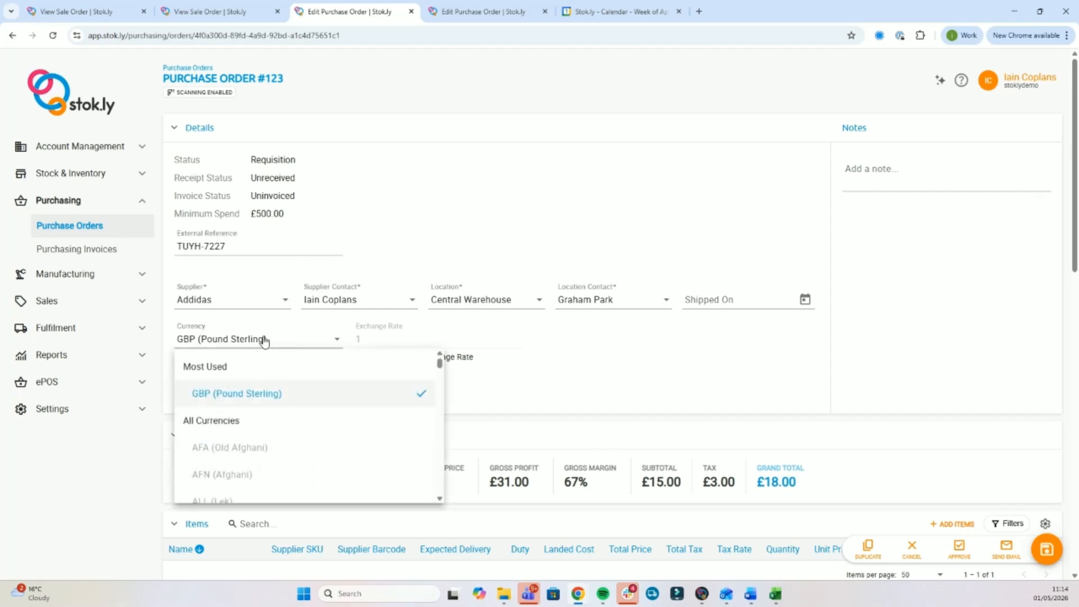
scroll(298, 419, "down", 5)
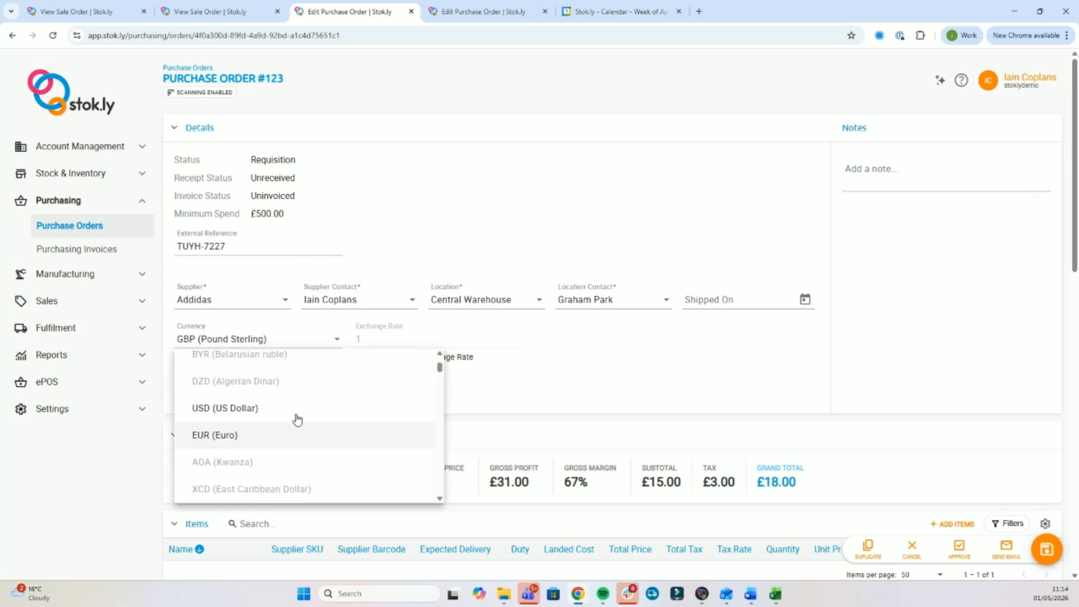
left_click(527, 212)
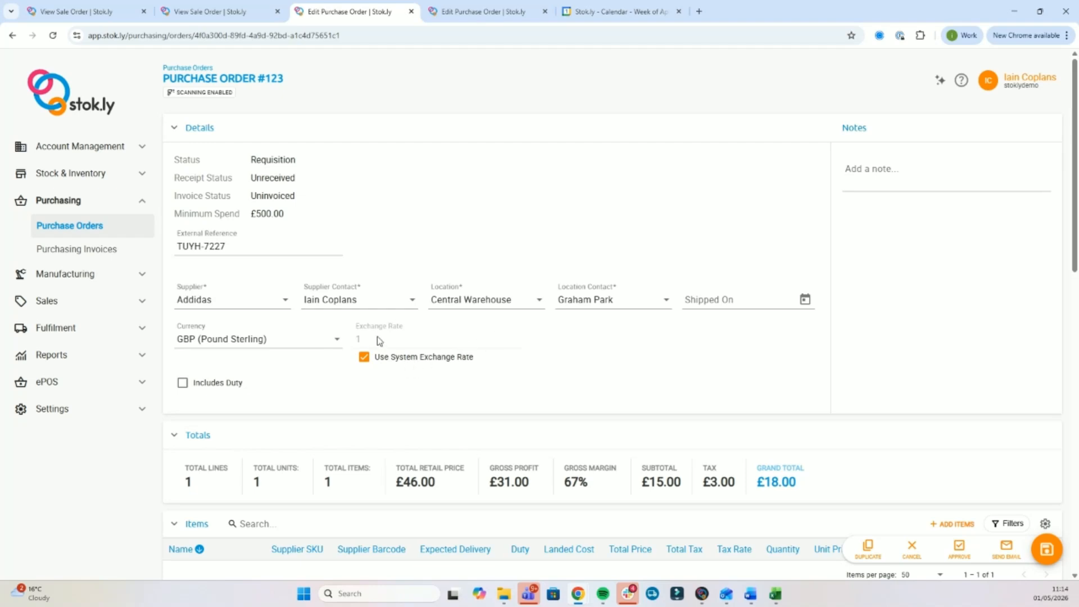
left_click(482, 304)
left_click(556, 280)
Inspect the Add Items and Additional Cost forms, closing both without changes.
scroll(579, 369, "down", 2)
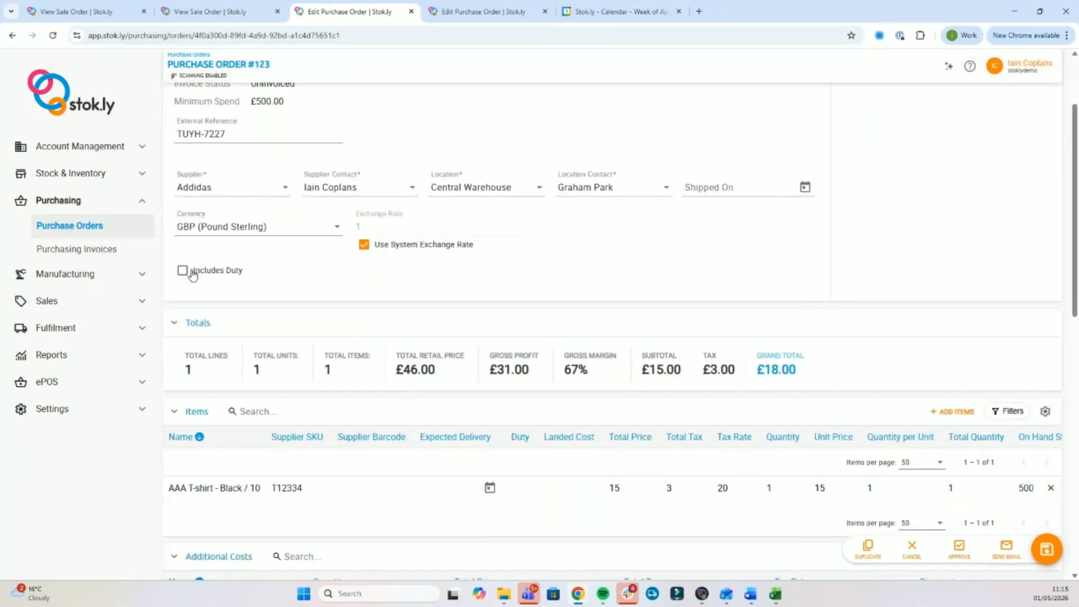
scroll(456, 290, "down", 3)
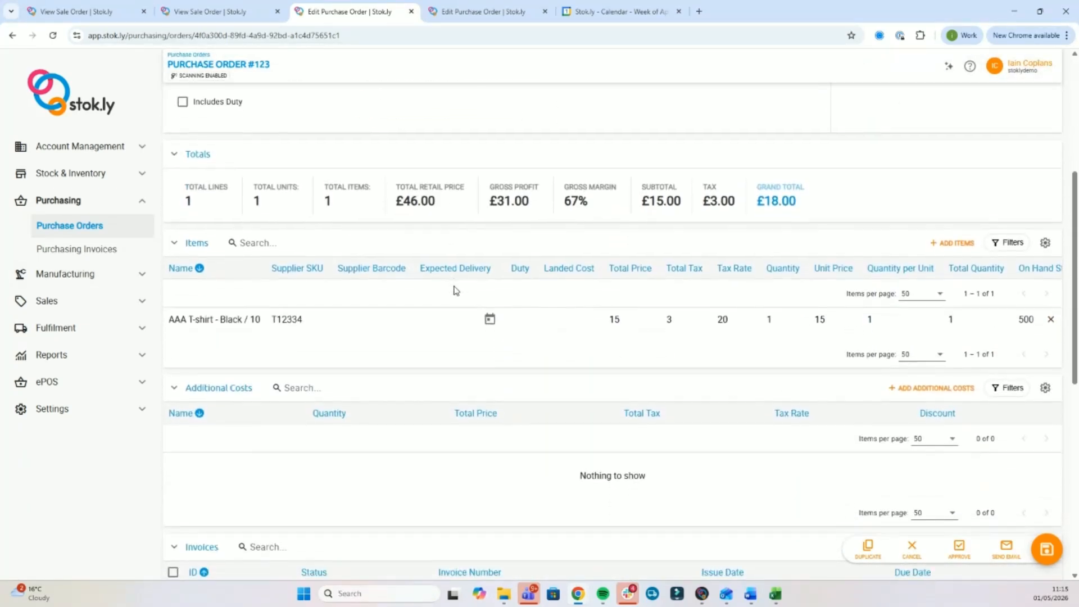
left_click(953, 243)
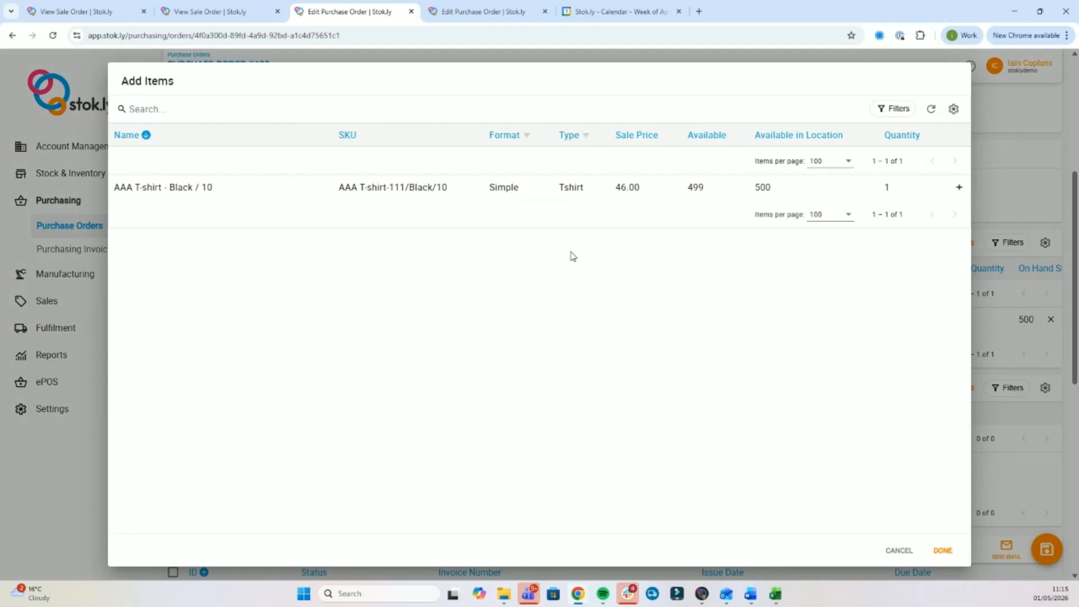
left_click(1033, 119)
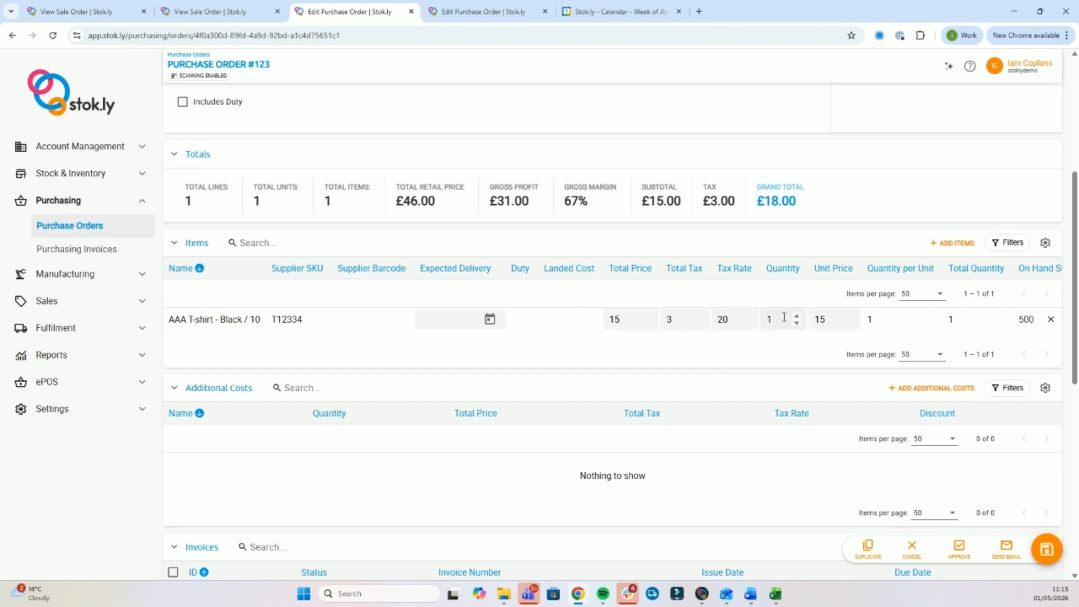
left_click(918, 392)
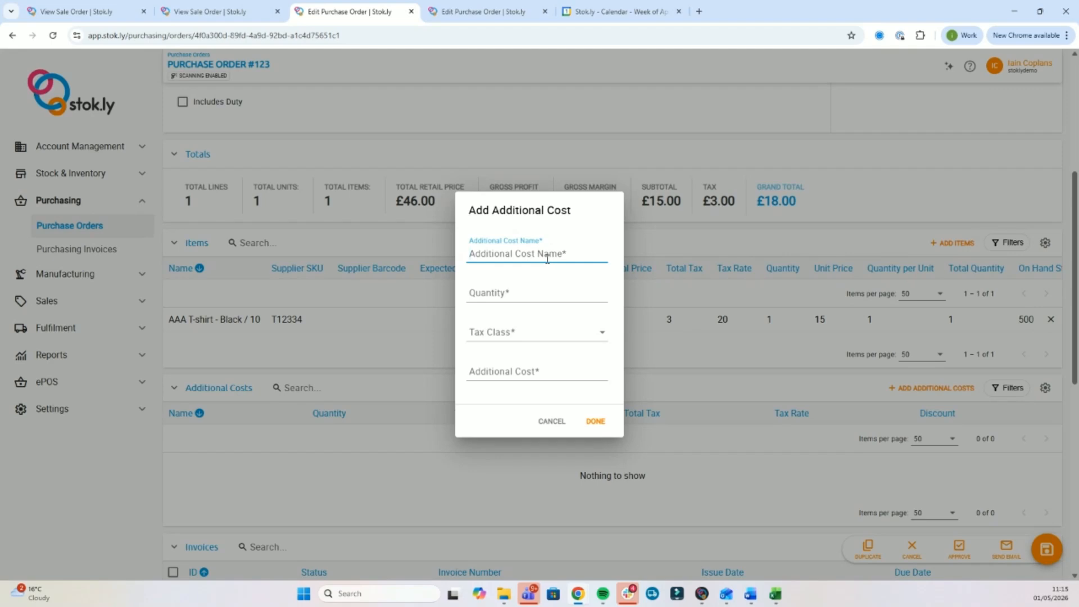
left_click(859, 238)
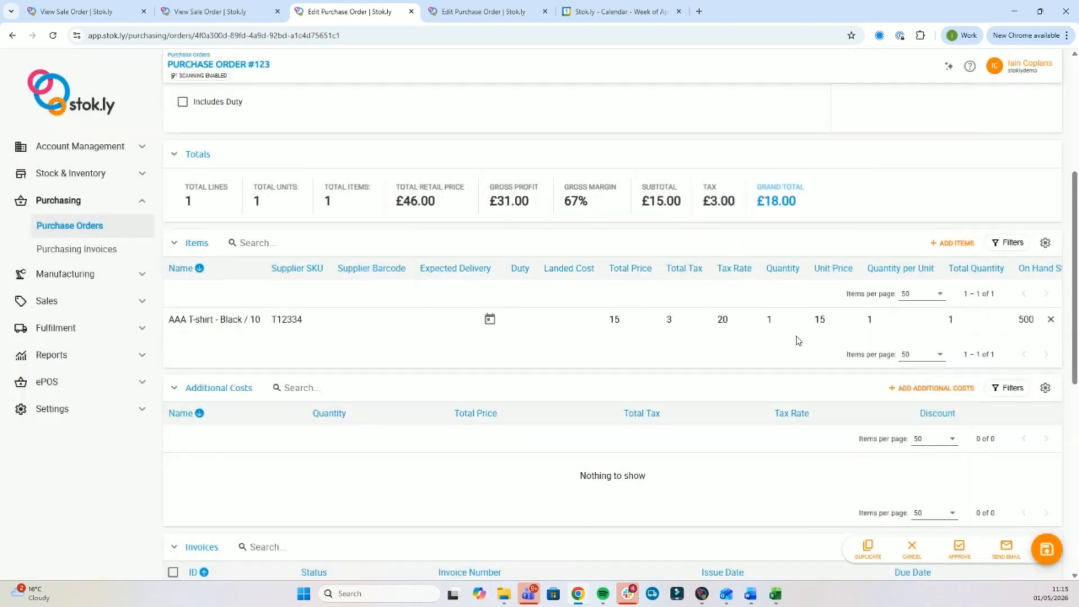
Approve purchase order #123 after checking its Preallocation #11 for Sale Order #1957.
scroll(799, 341, "down", 4)
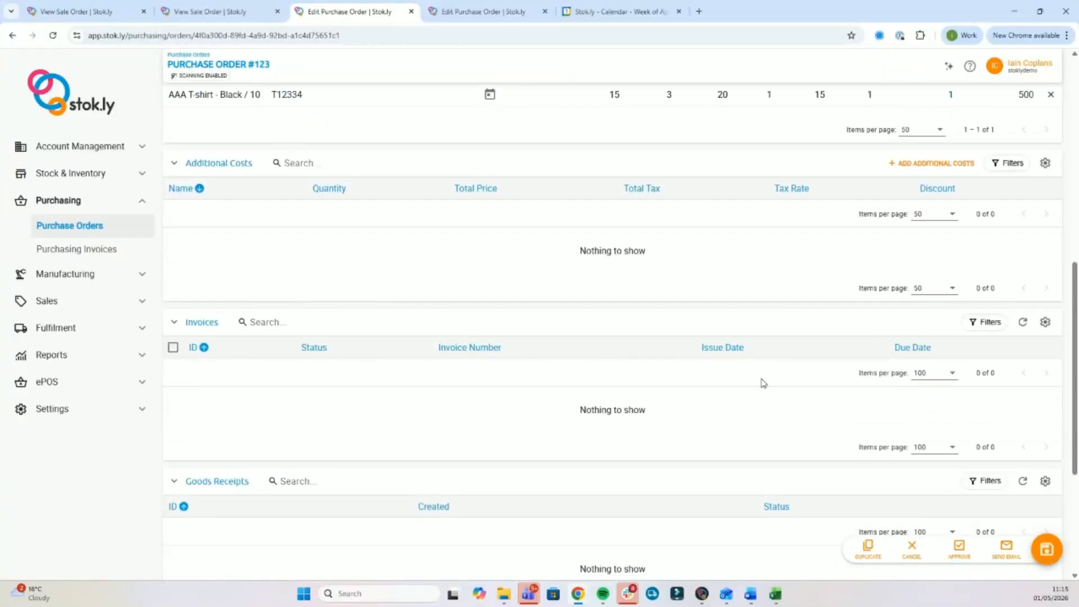
scroll(764, 383, "down", 3)
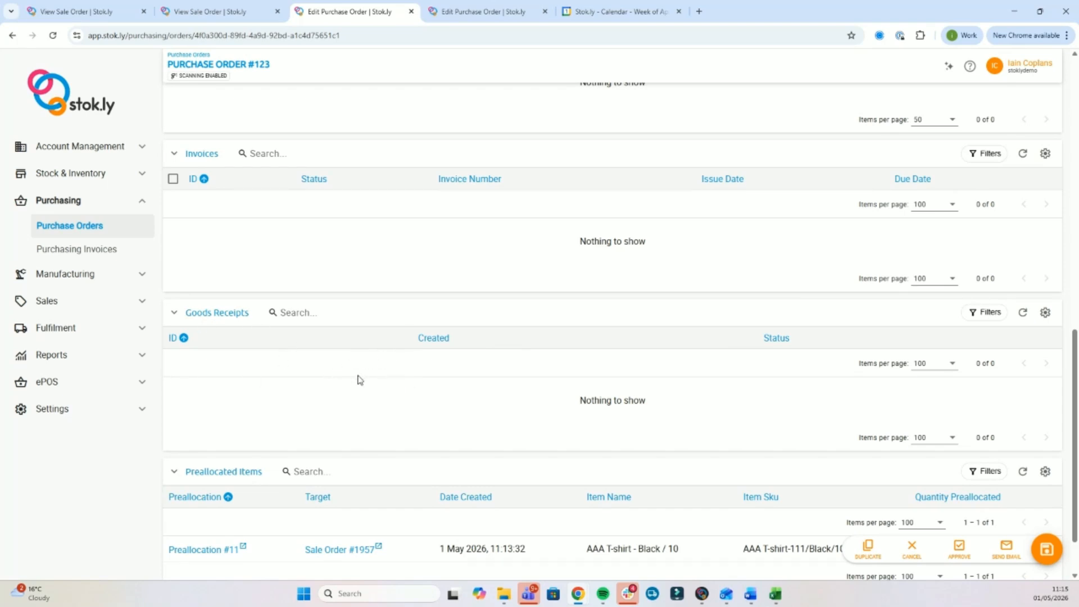
scroll(394, 377, "down", 1)
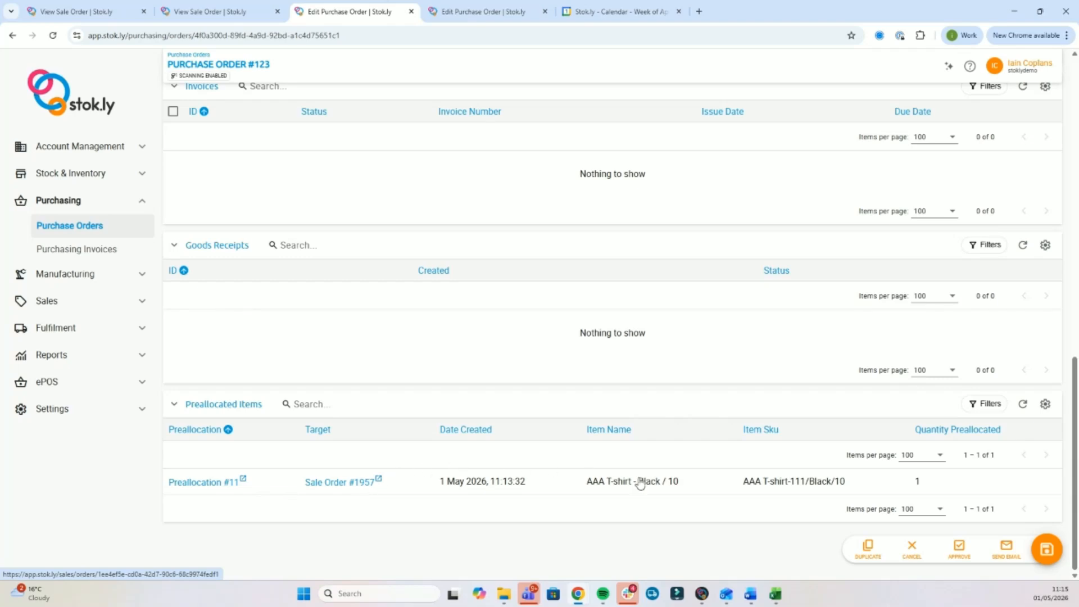
left_click(960, 548)
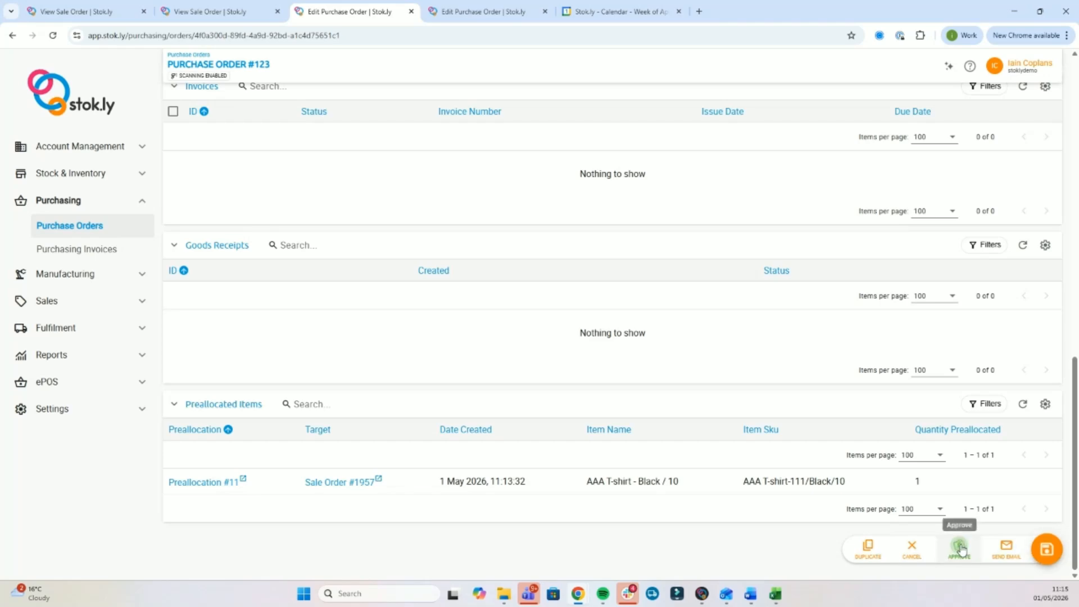
Submit PO #123, acknowledging it is below minimum spend, and return to the Purchase Orders list.
scroll(690, 432, "up", 15)
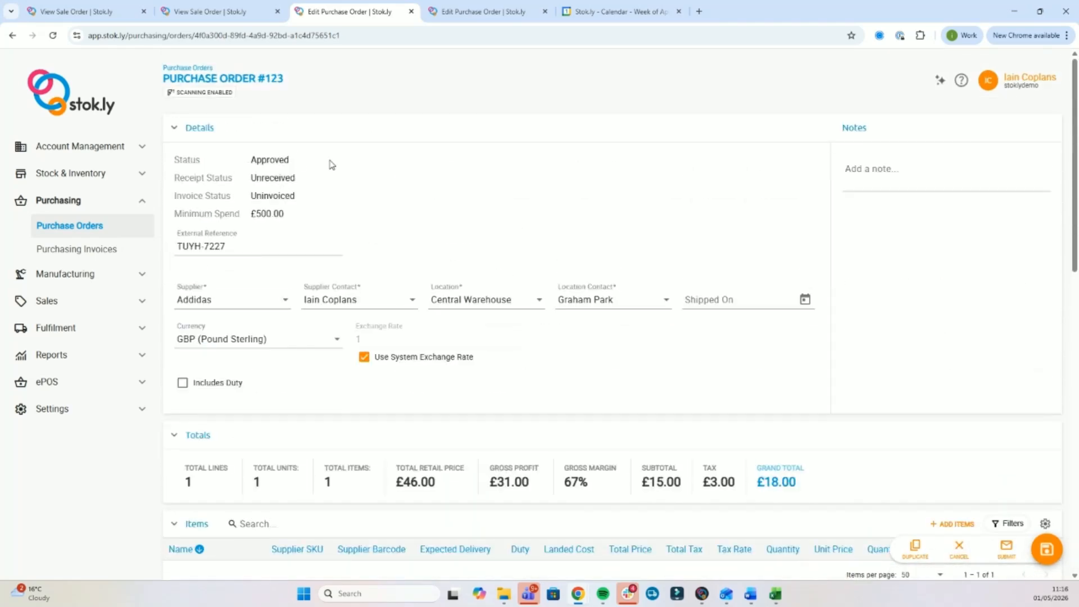
left_click(1006, 548)
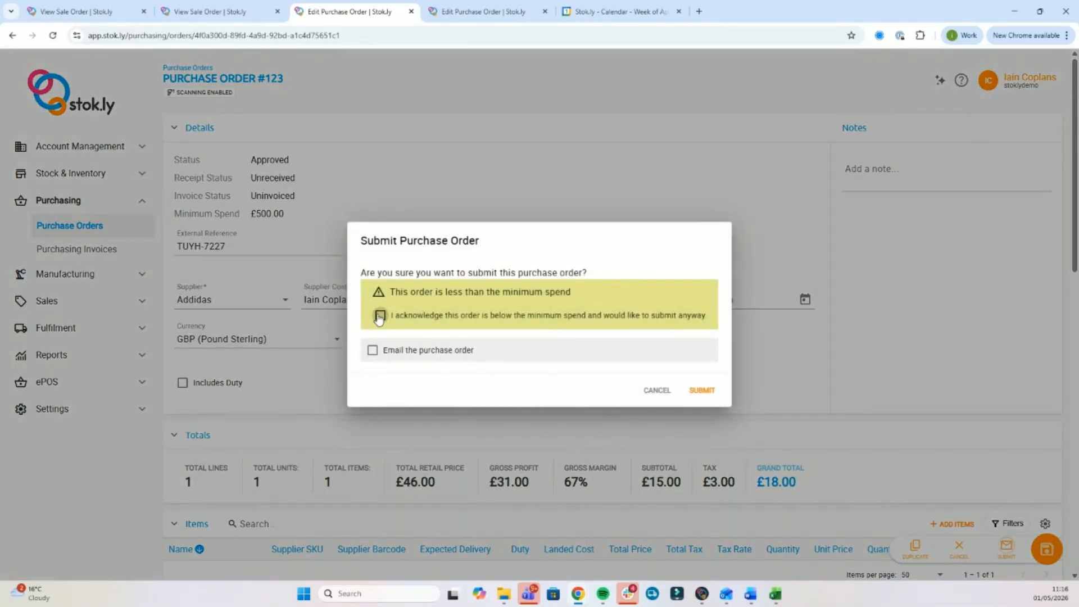
left_click(380, 316)
left_click(702, 390)
left_click(618, 356)
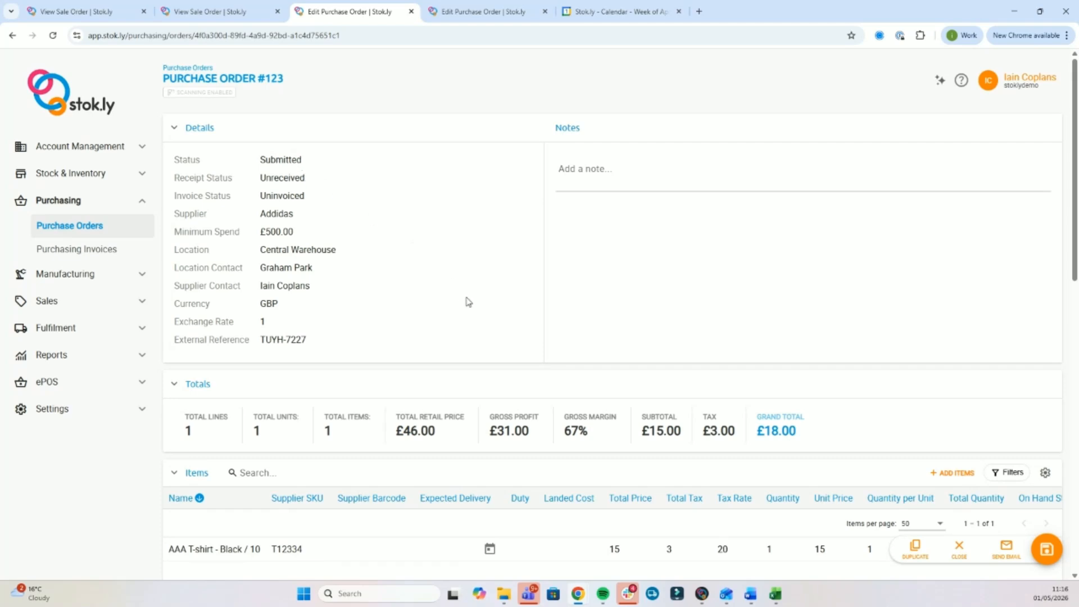
left_click(56, 232)
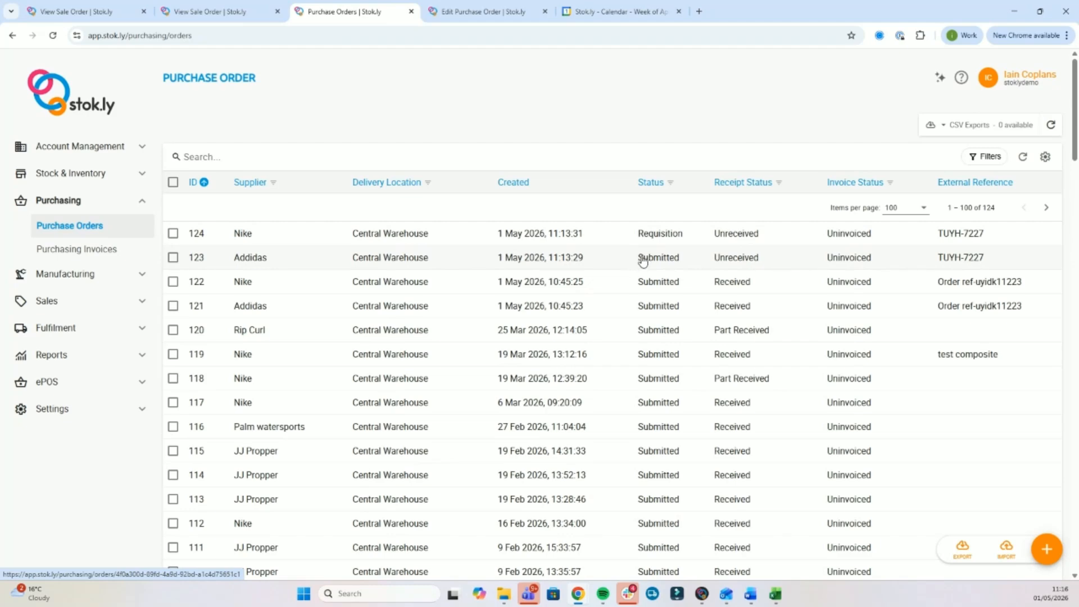
Approve and submit purchase order #124, acknowledging the below-minimum-spend warning, then go back to the Purchase Orders list.
left_click(566, 234)
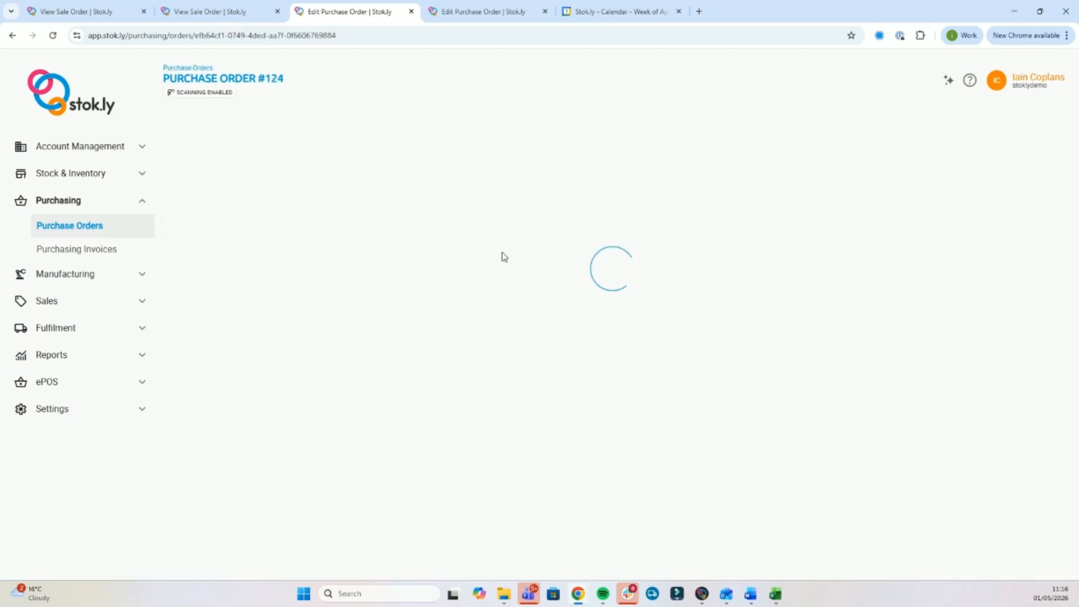
scroll(595, 355, "down", 5)
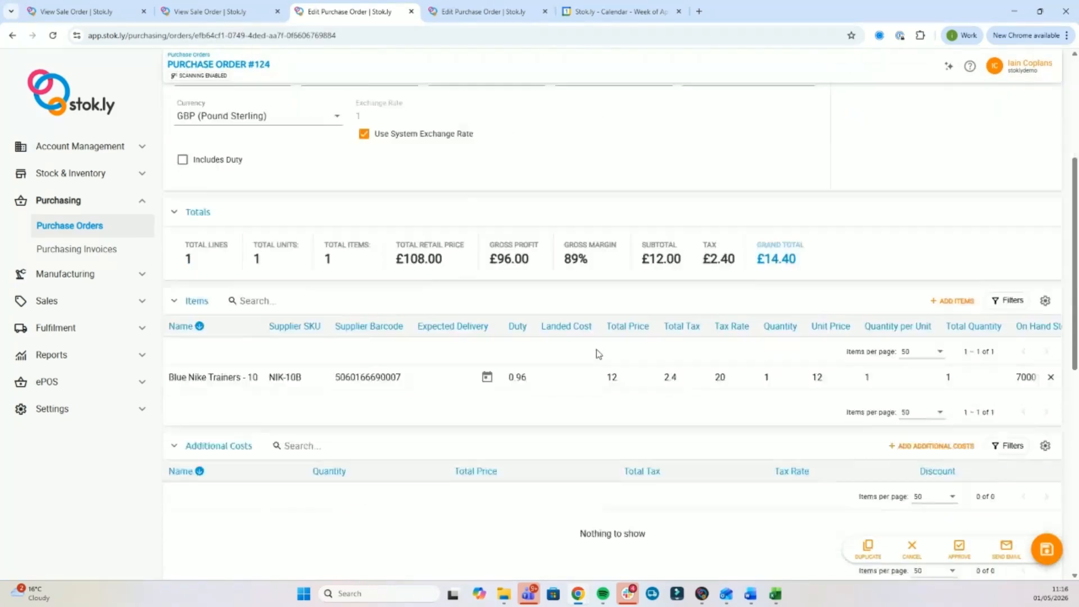
left_click(959, 548)
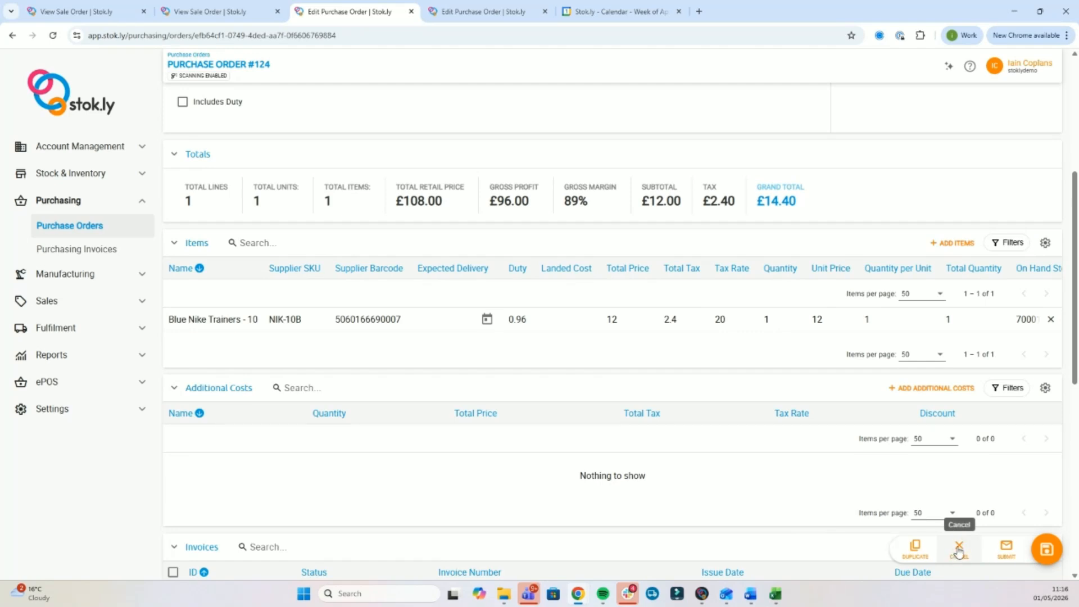
left_click(1008, 549)
left_click(380, 315)
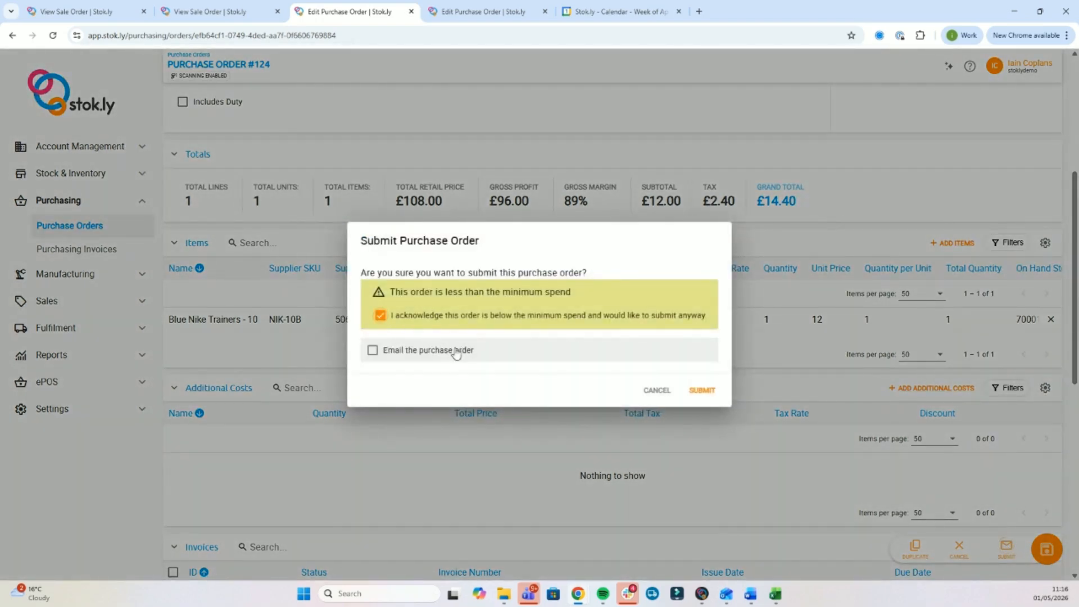
left_click(702, 390)
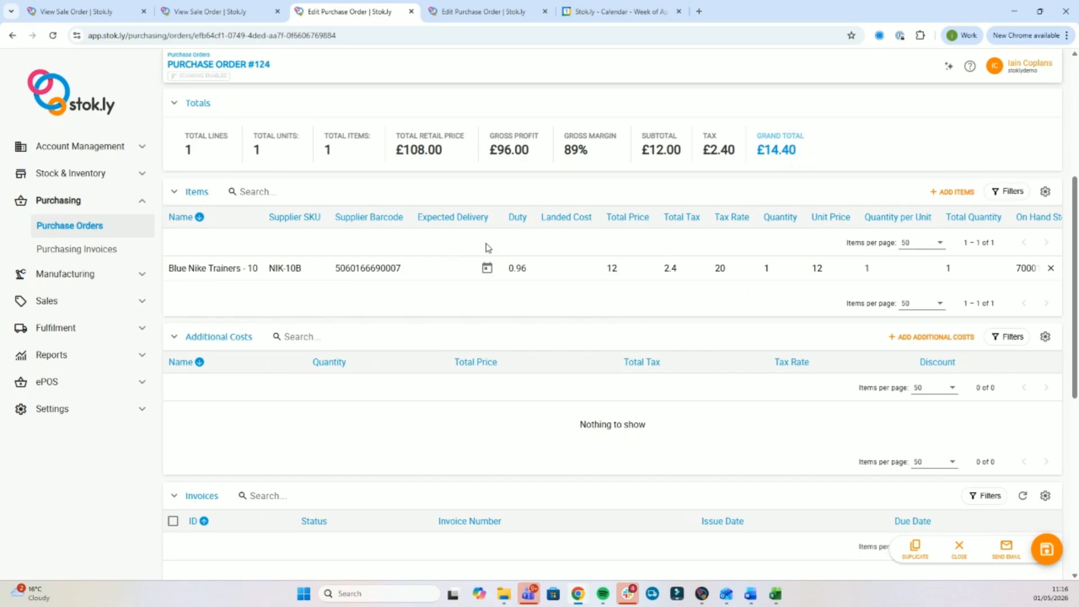
left_click(54, 229)
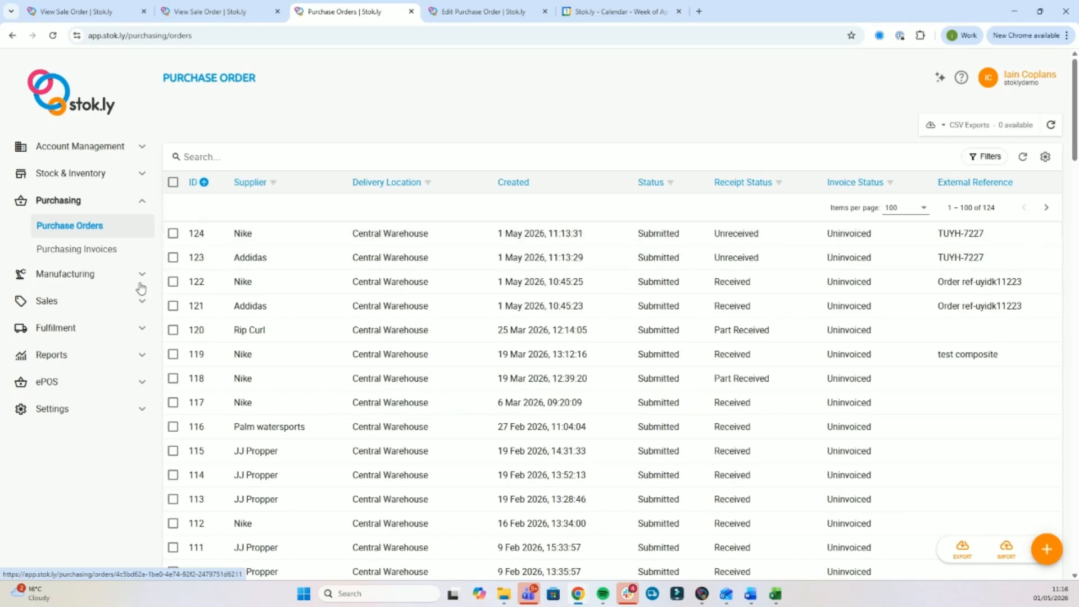
Run fulfilment rules on sale order 1957, which finds no items to process yet.
left_click(72, 303)
left_click(76, 326)
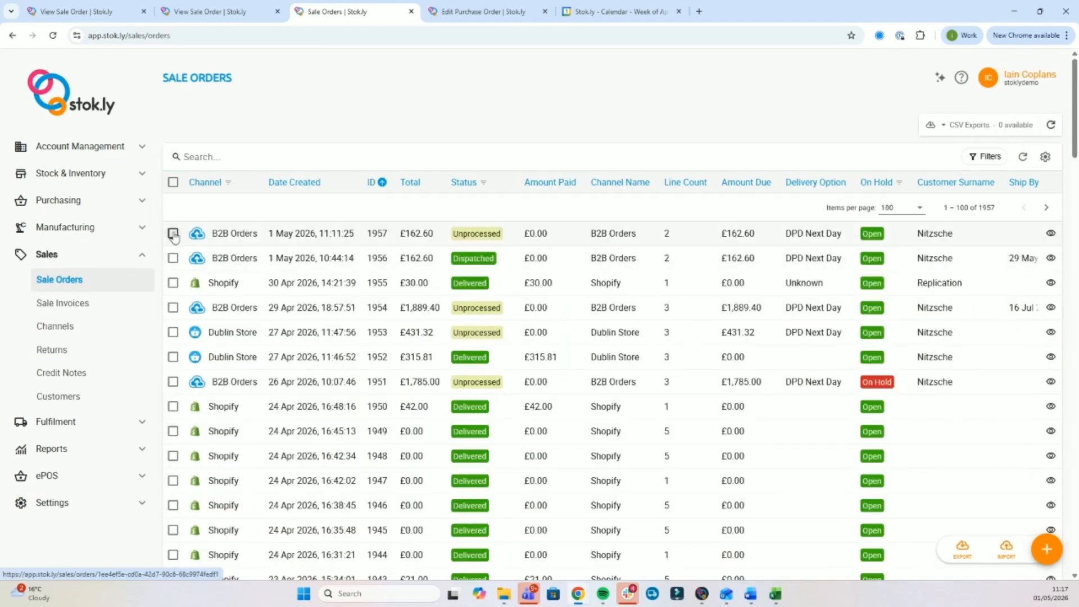
left_click(174, 233)
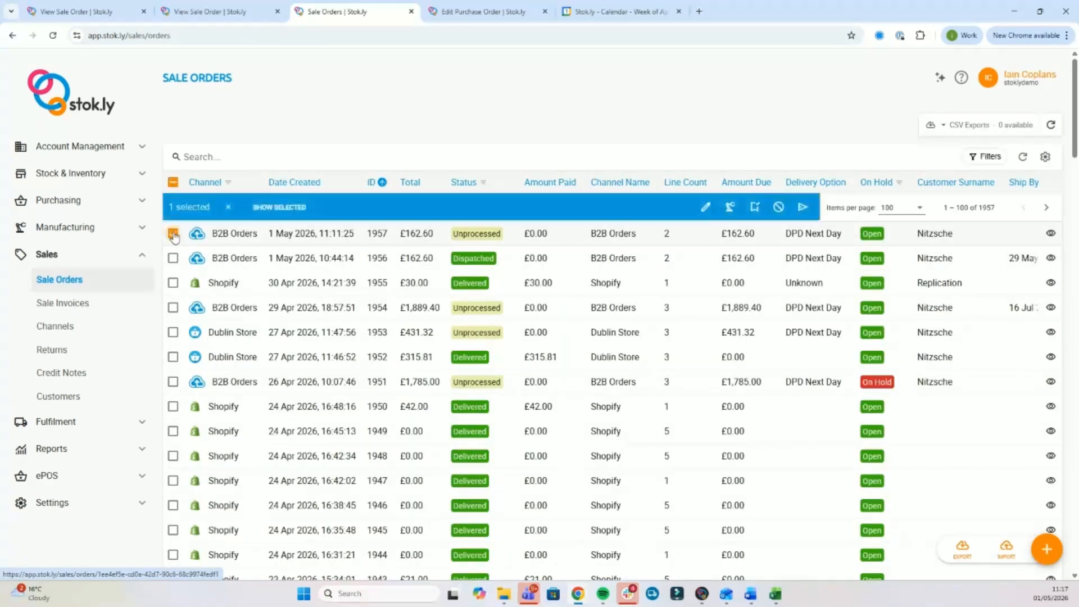
left_click(804, 208)
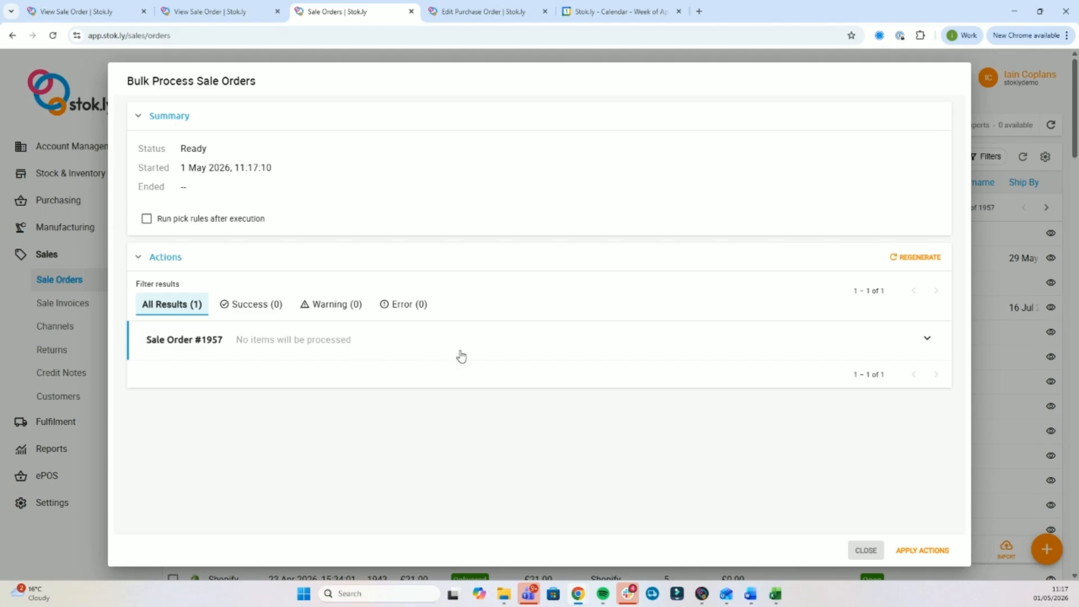
left_click(865, 551)
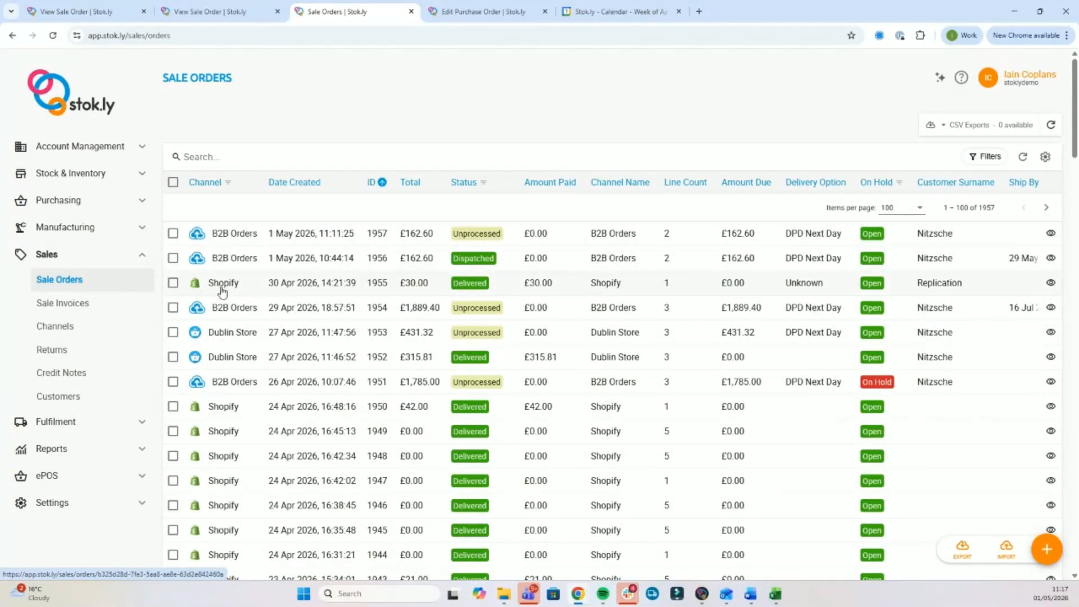
Start a new goods receipt with Central Warehouse as the receiving location.
left_click(90, 173)
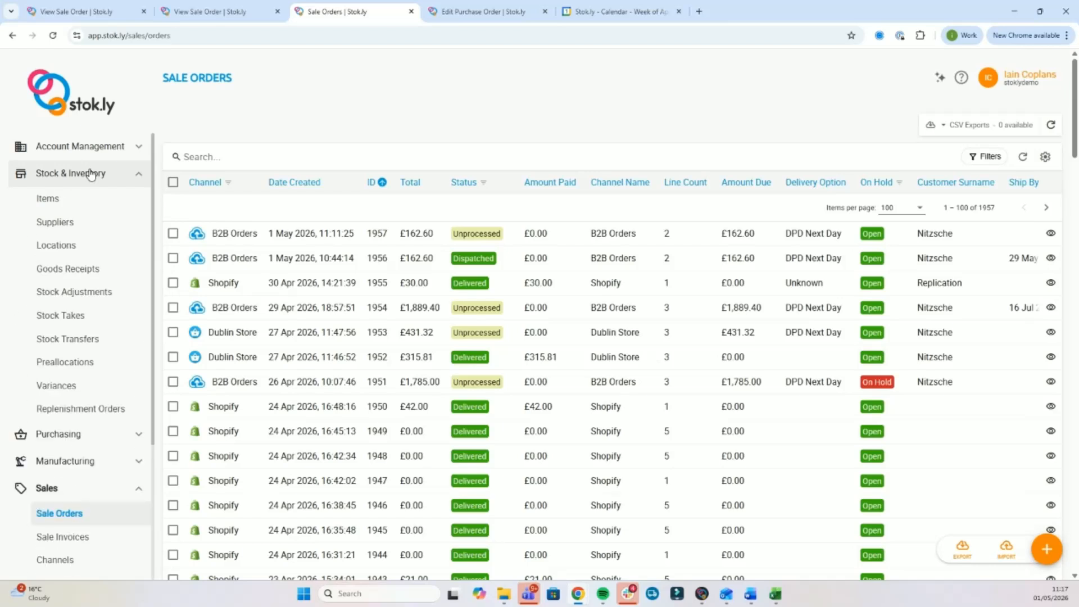
left_click(77, 274)
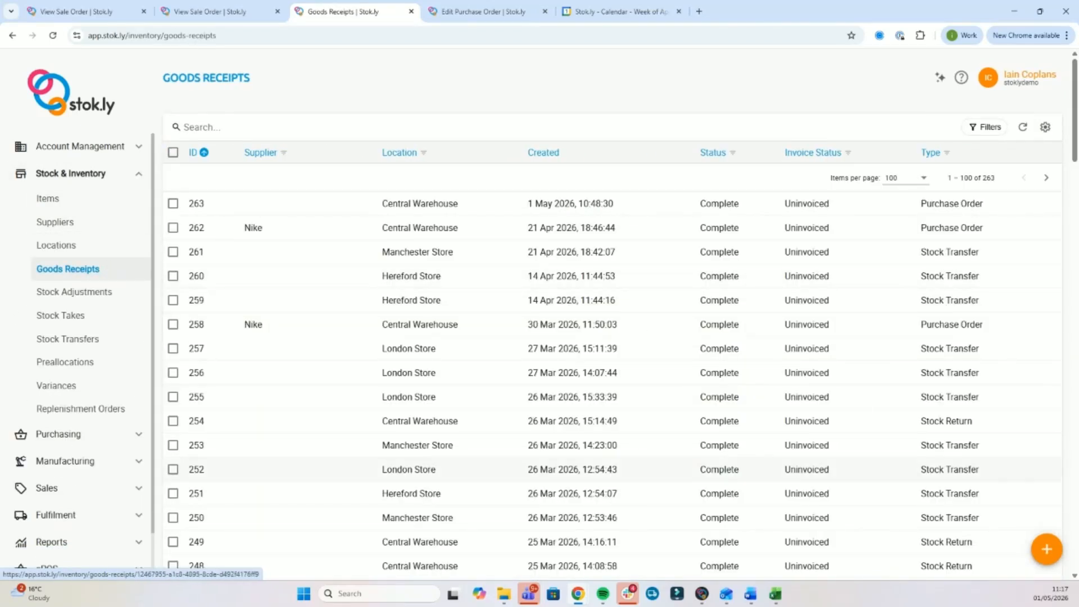
left_click(1047, 549)
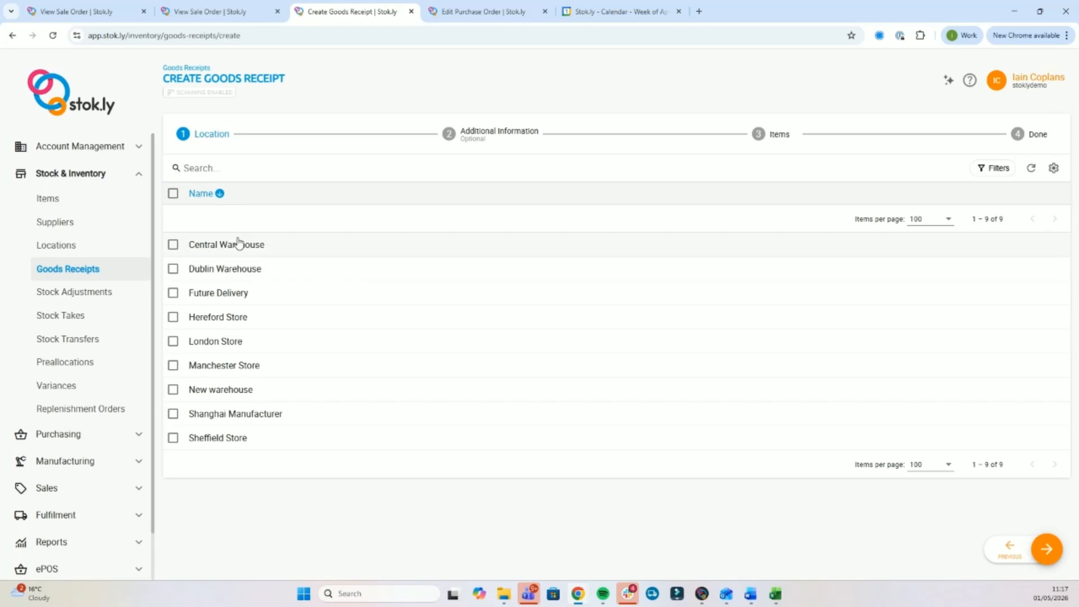
left_click(173, 245)
left_click(1051, 552)
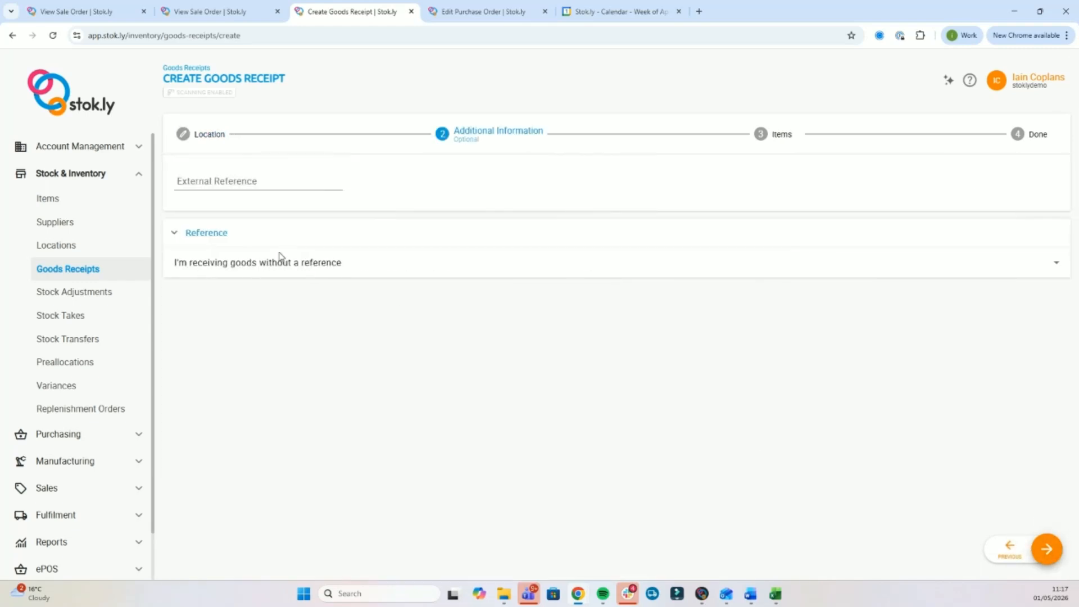
Set the receipt to receive purchase orders and select #124 and #123.
left_click(238, 263)
left_click(247, 368)
left_click(173, 368)
left_click(173, 393)
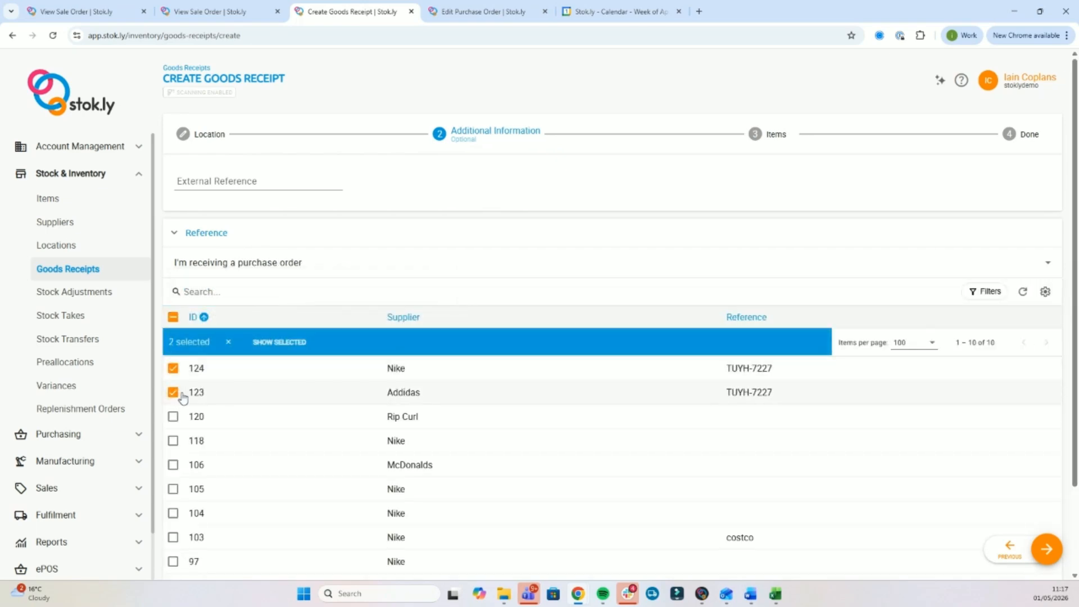
Receive all items (AAA T-shirt, Blue Nike Trainers, qty 1 each), then create and complete the receipt.
left_click(1047, 551)
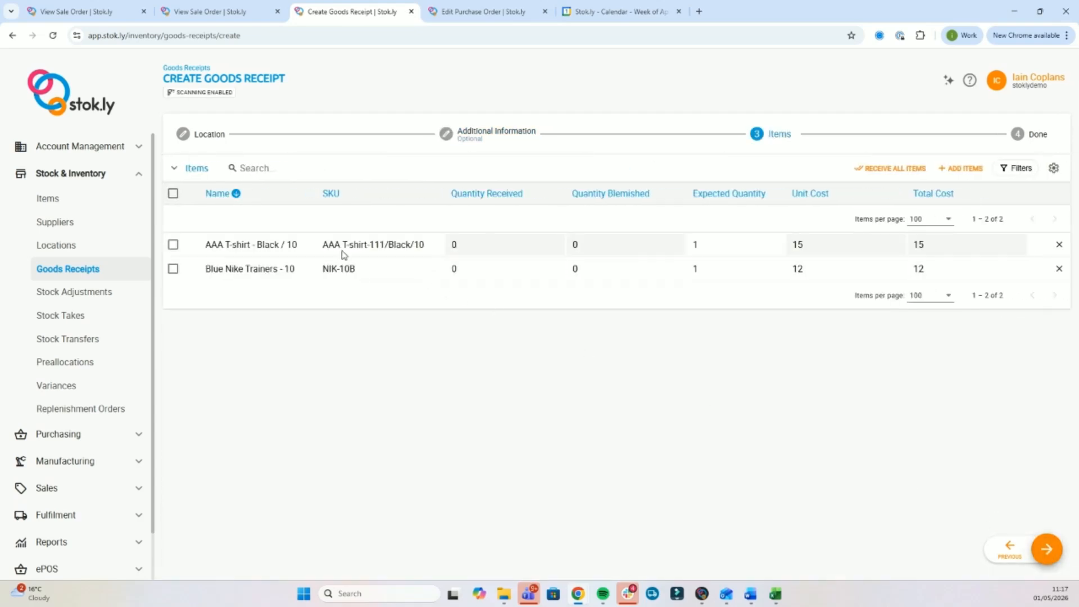
left_click(897, 167)
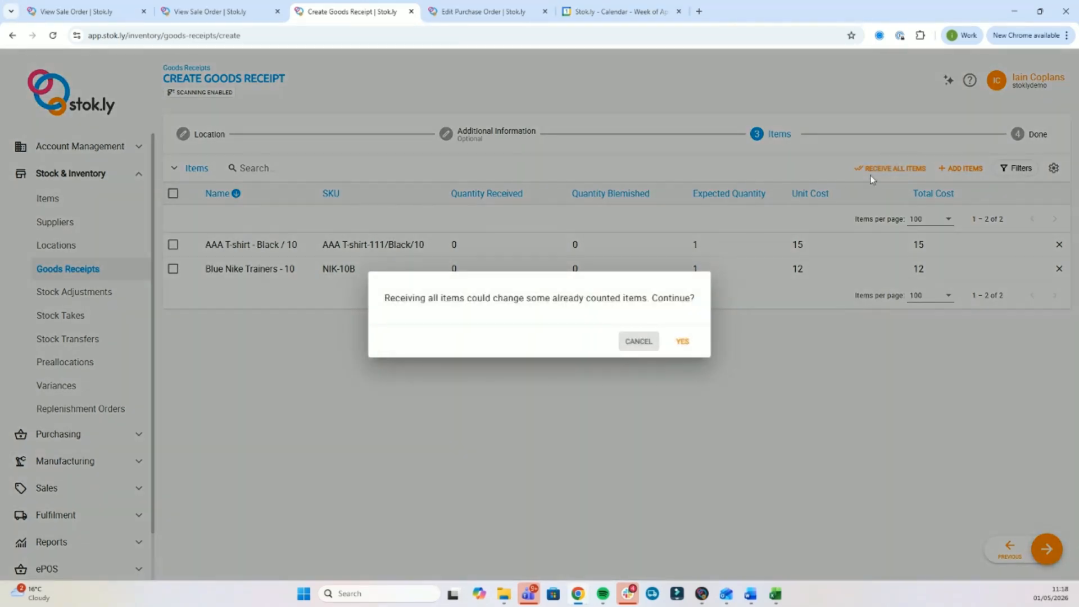
left_click(682, 342)
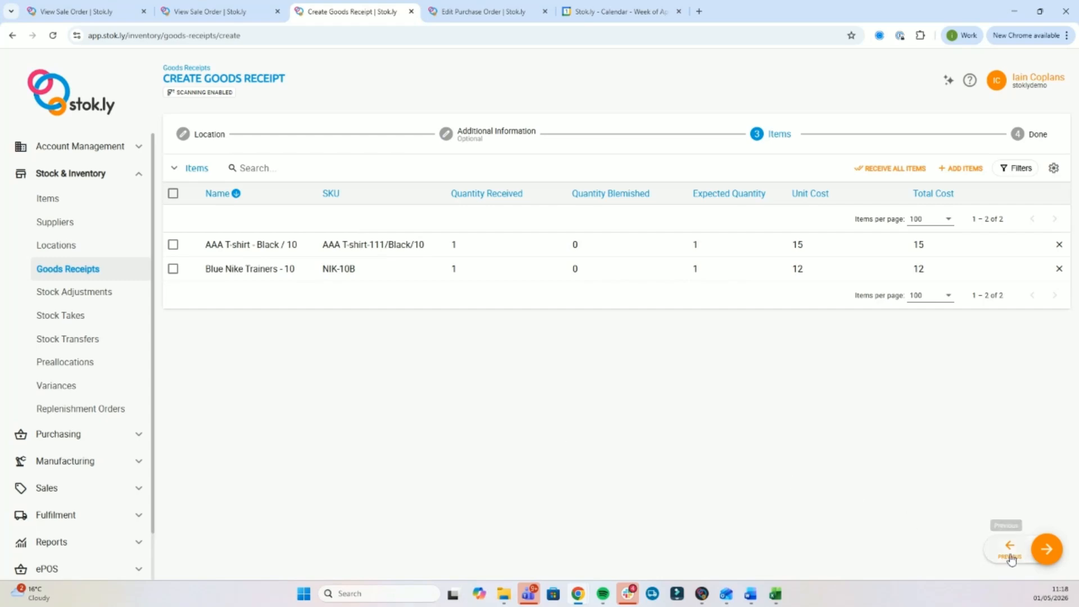
left_click(1049, 549)
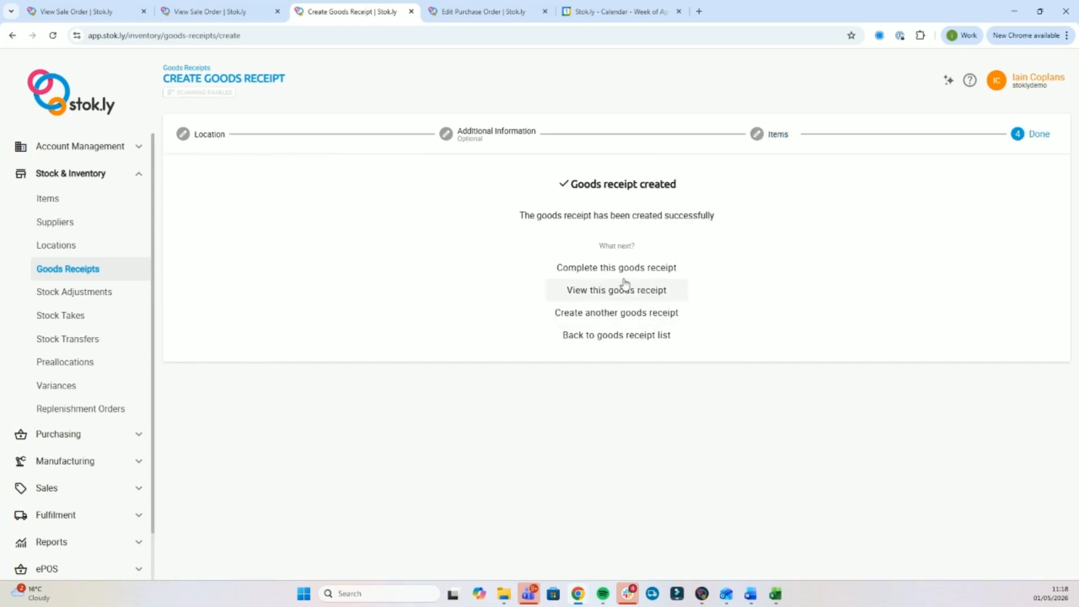
left_click(623, 273)
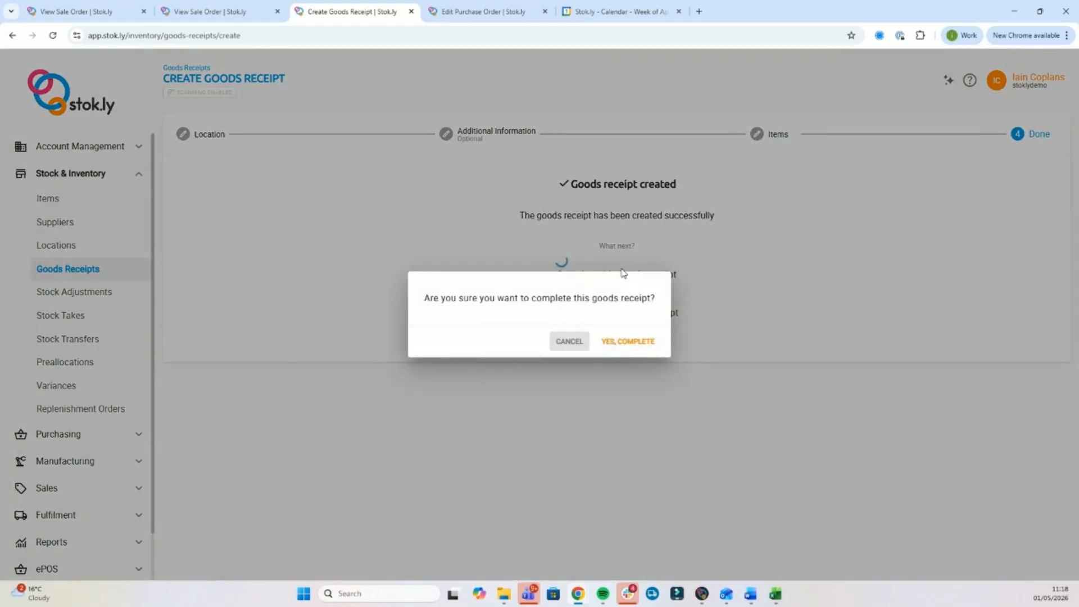
left_click(635, 344)
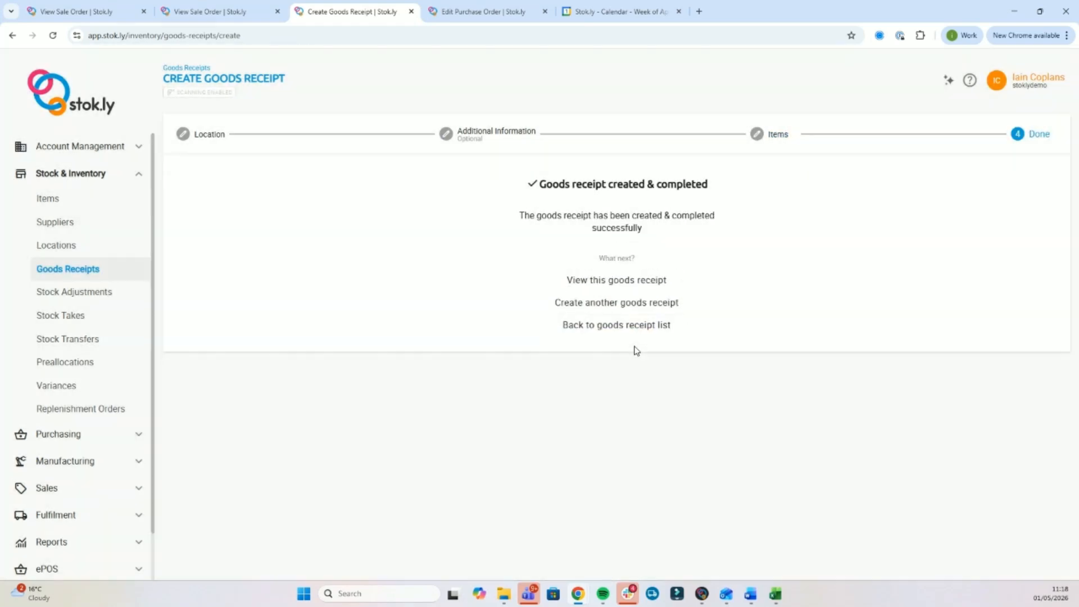
Check Goods Receipts, then open purchase order #124 to review its Preallocated Items.
left_click(89, 270)
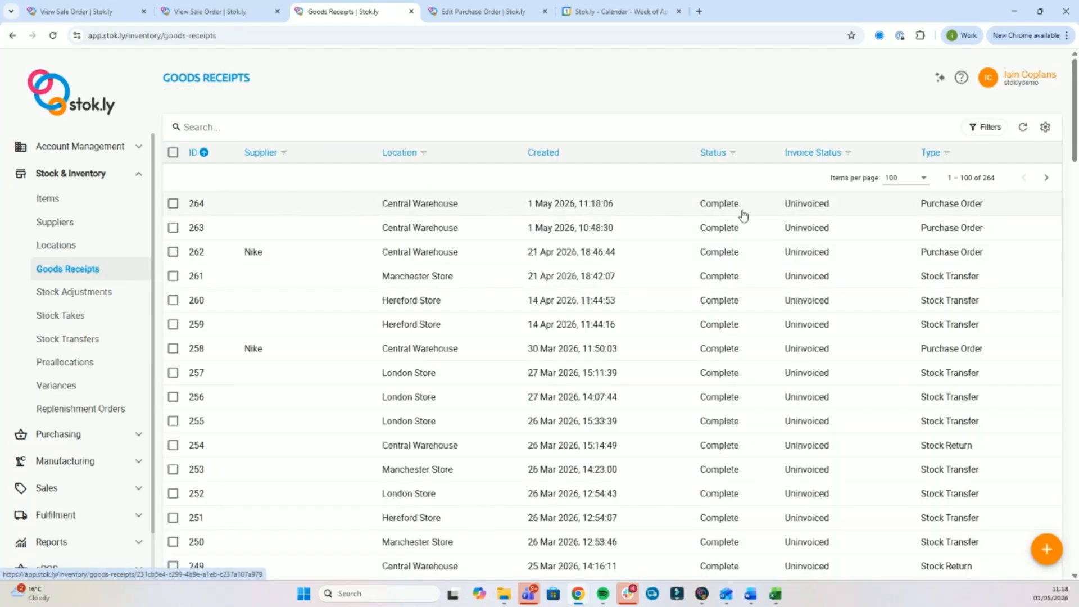
left_click(100, 435)
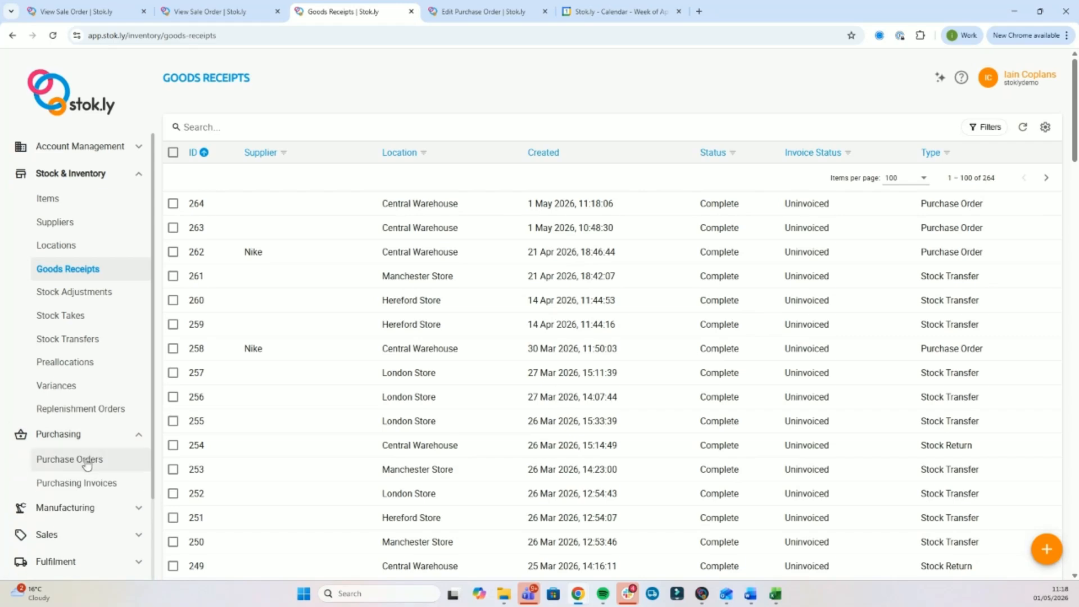
left_click(86, 458)
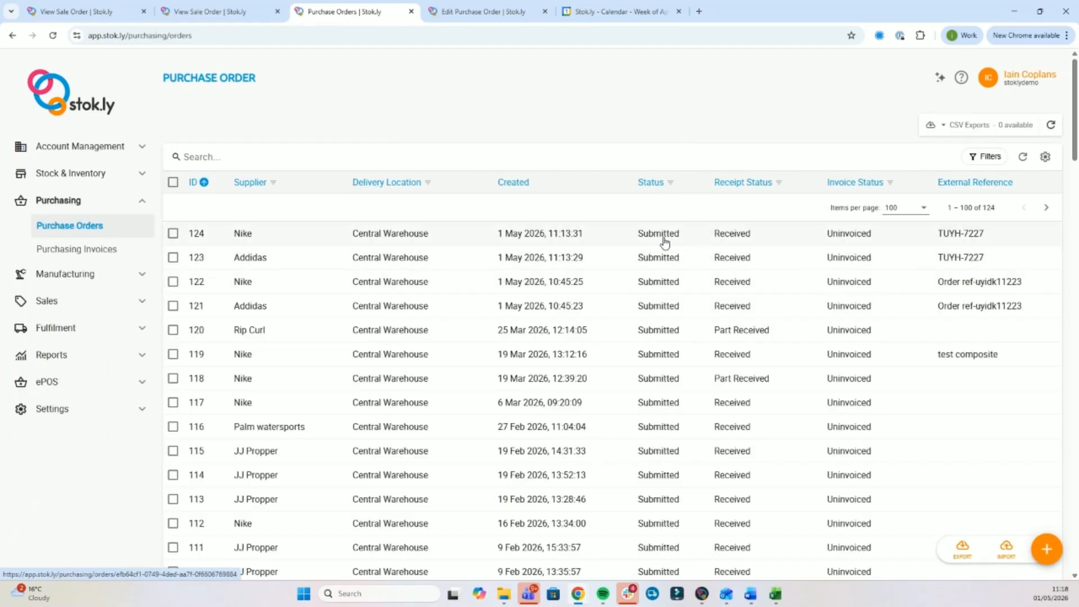
left_click(550, 235)
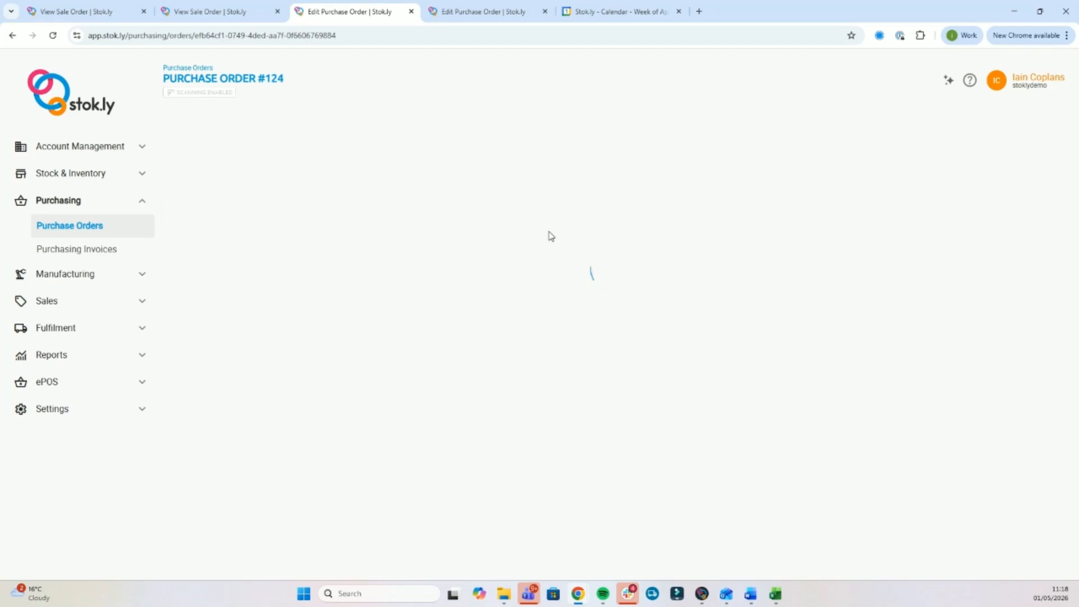
scroll(551, 244, "down", 5)
scroll(551, 249, "down", 5)
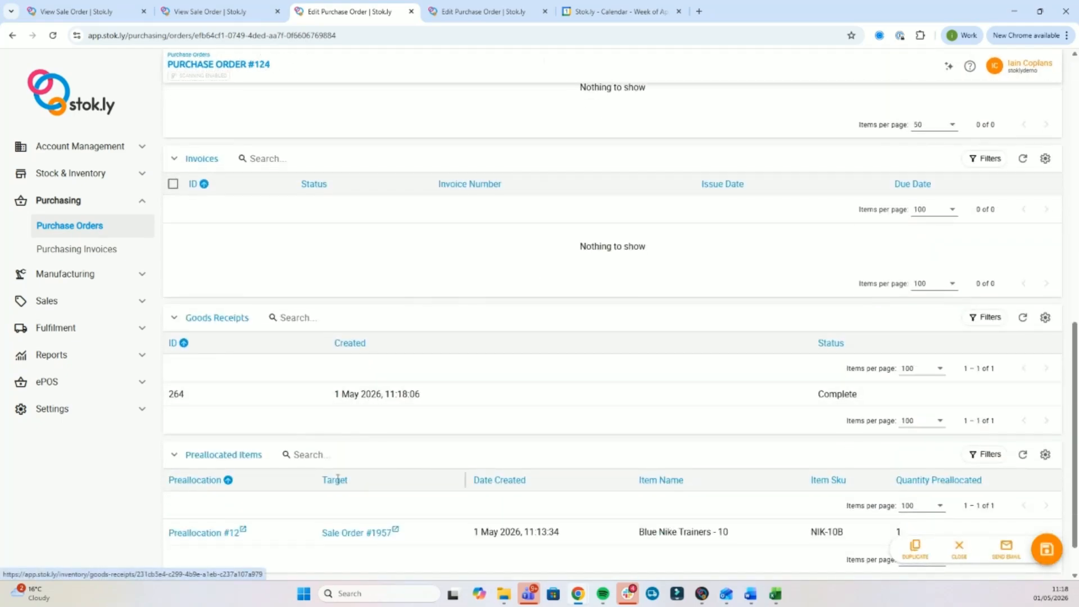
Bring up the Sale Orders list from the Sales section.
left_click(141, 206)
left_click(101, 256)
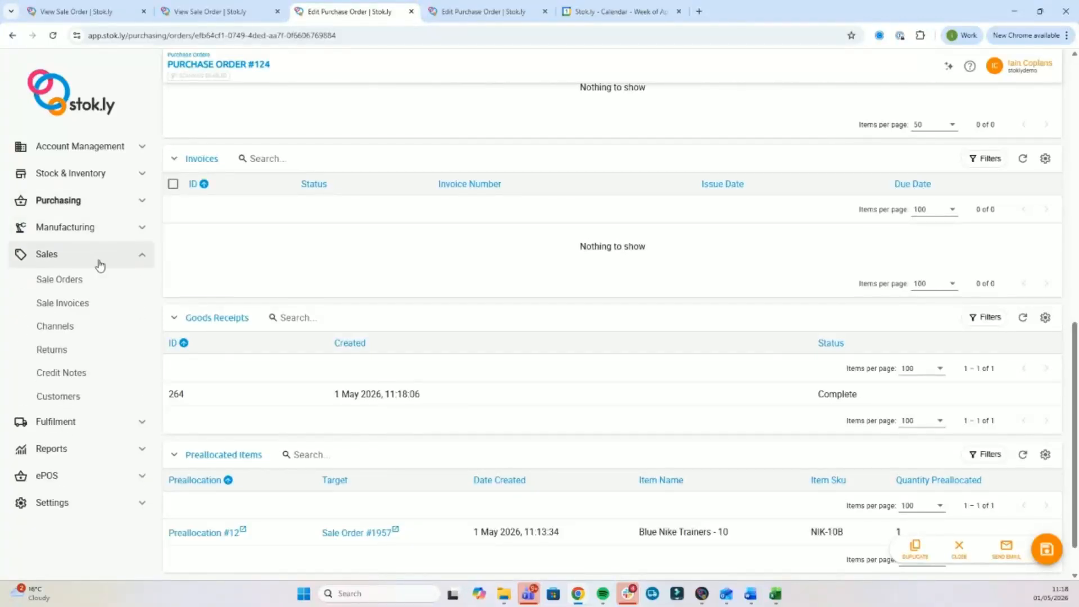
left_click(96, 280)
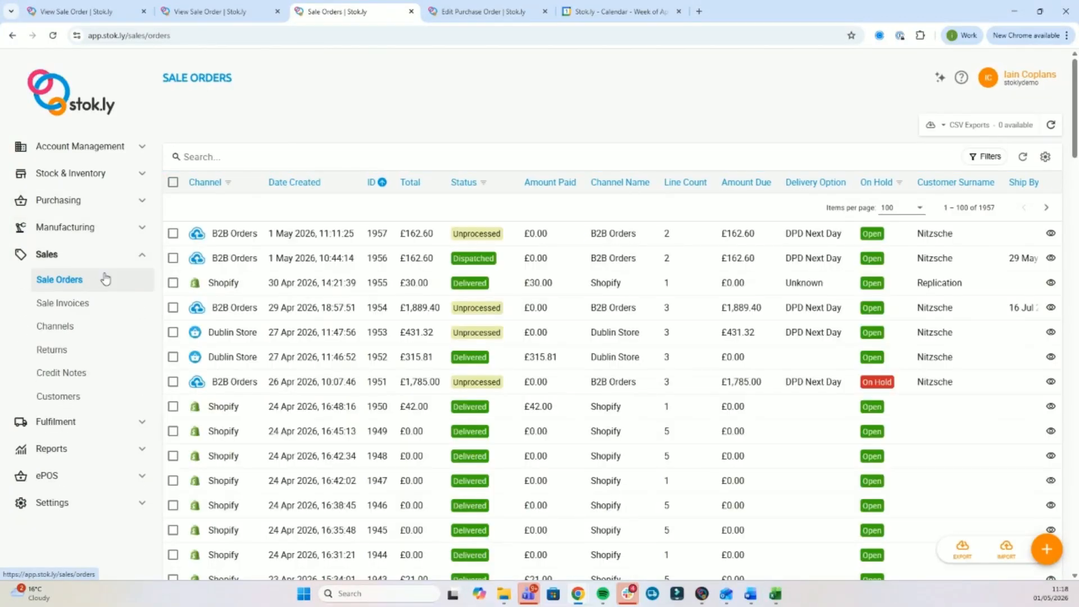
Run fulfilment rules on sale order 1957 and apply the actions, processing both items.
left_click(173, 233)
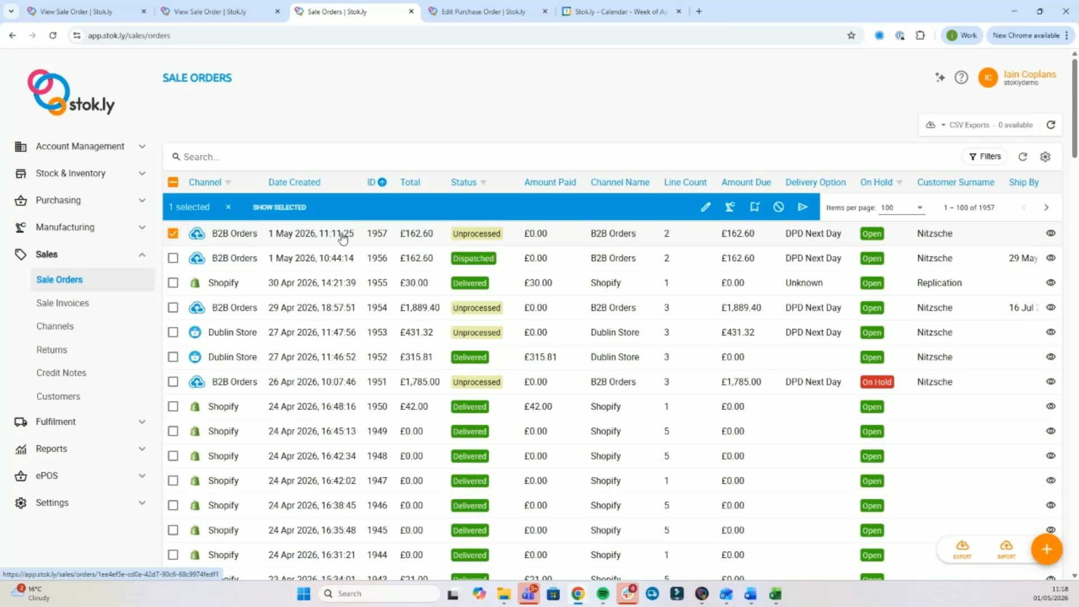
left_click(804, 208)
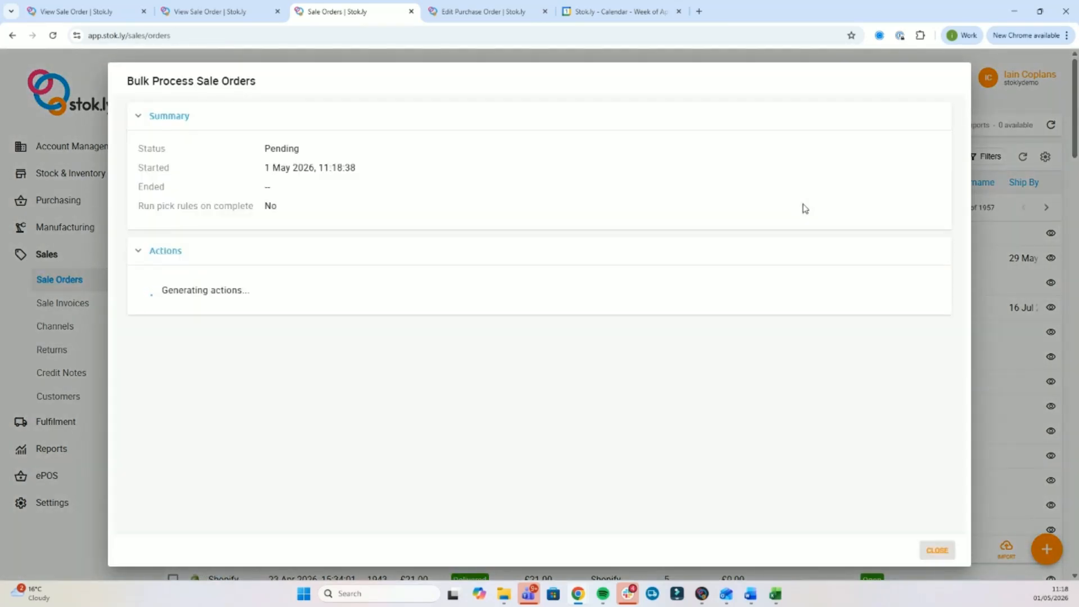
left_click(589, 341)
scroll(489, 437, "down", 1)
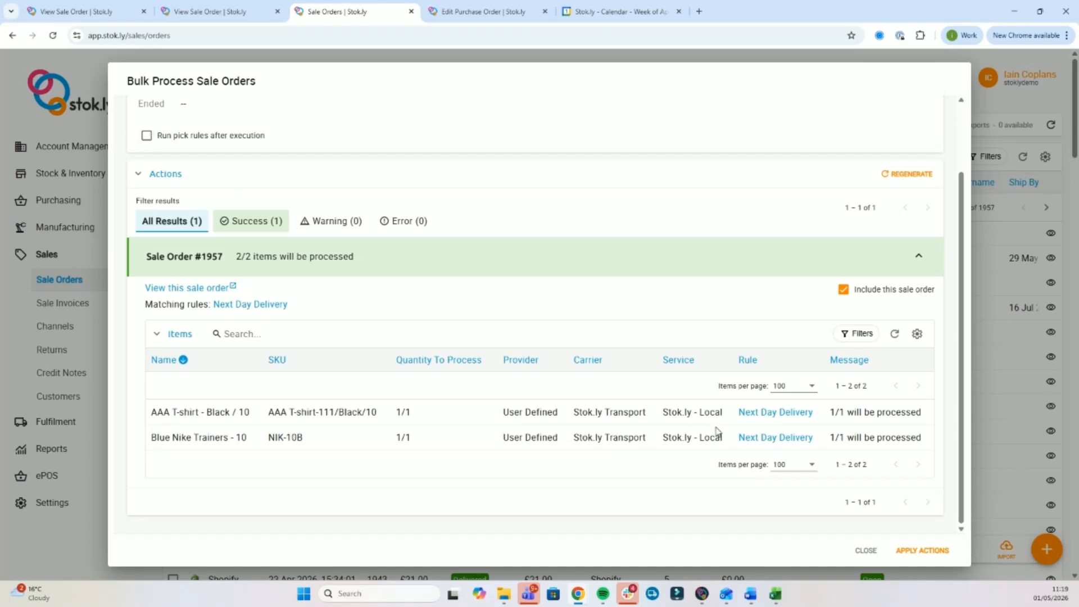
left_click(934, 553)
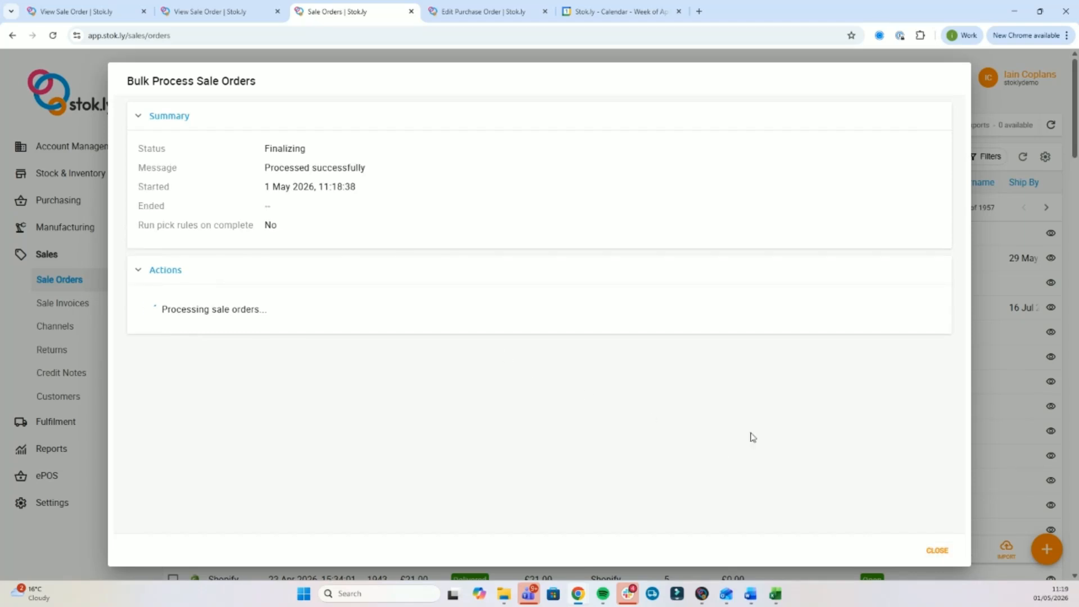
left_click(938, 550)
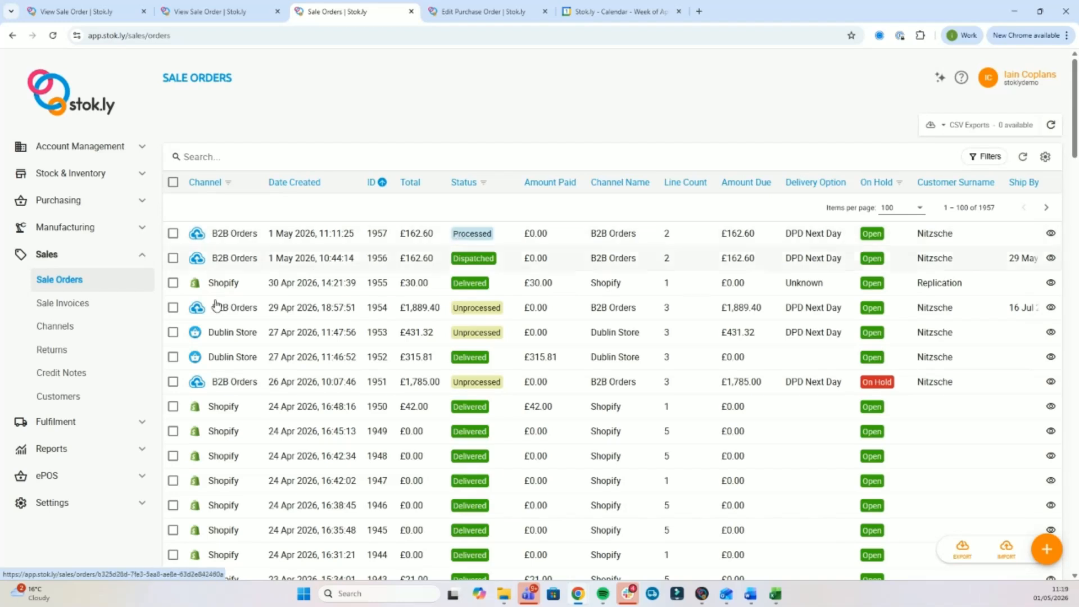
Open goods out note 733 and pack both its items.
left_click(81, 421)
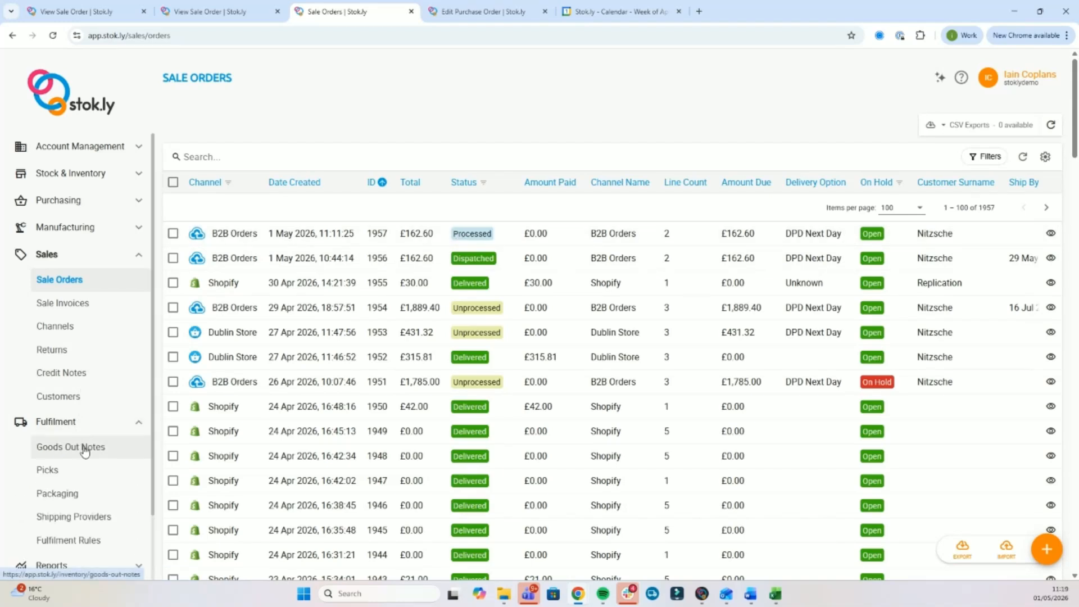
left_click(87, 453)
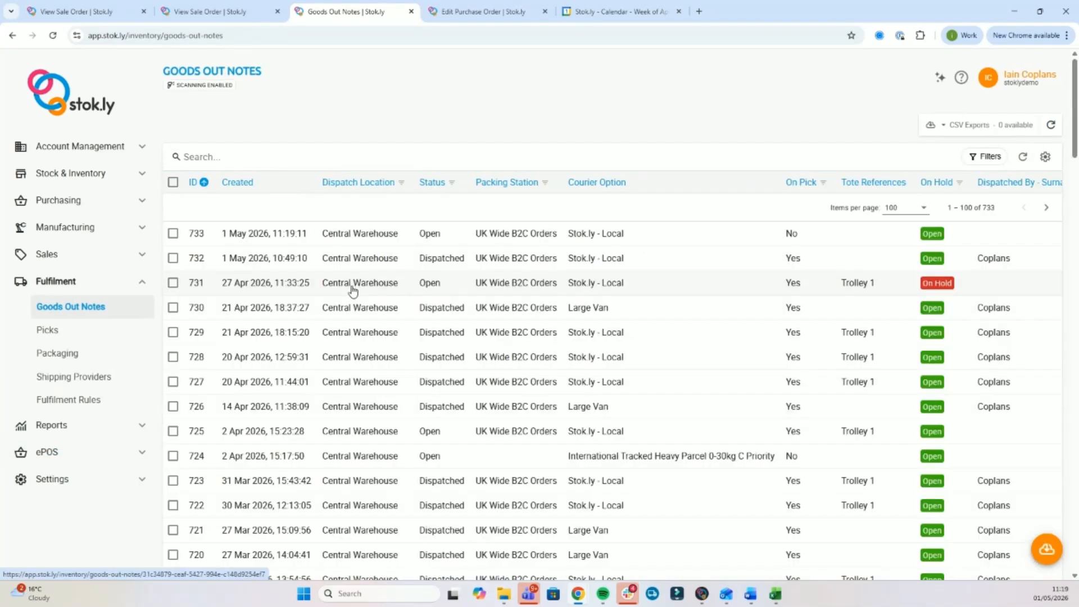
left_click(416, 235)
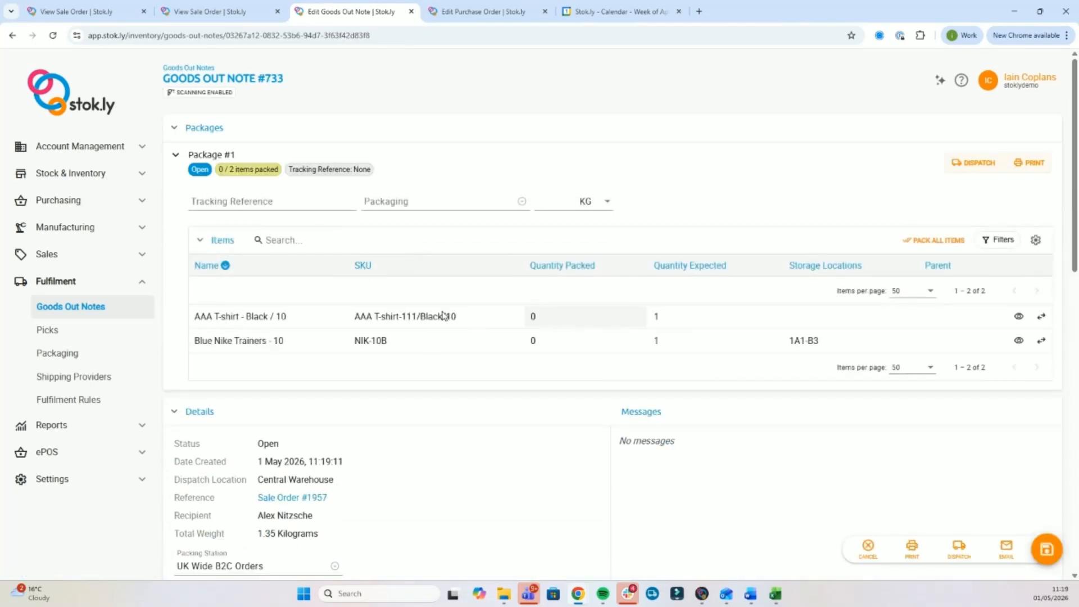
left_click(936, 245)
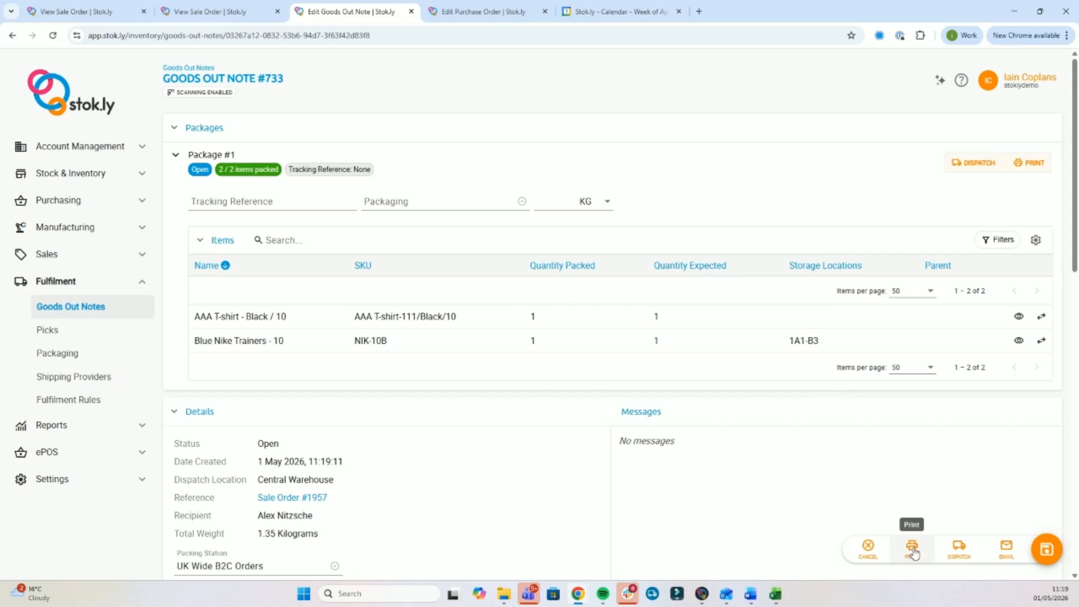
Dispatch goods out note #733, confirming the dispatch.
left_click(959, 550)
left_click(630, 387)
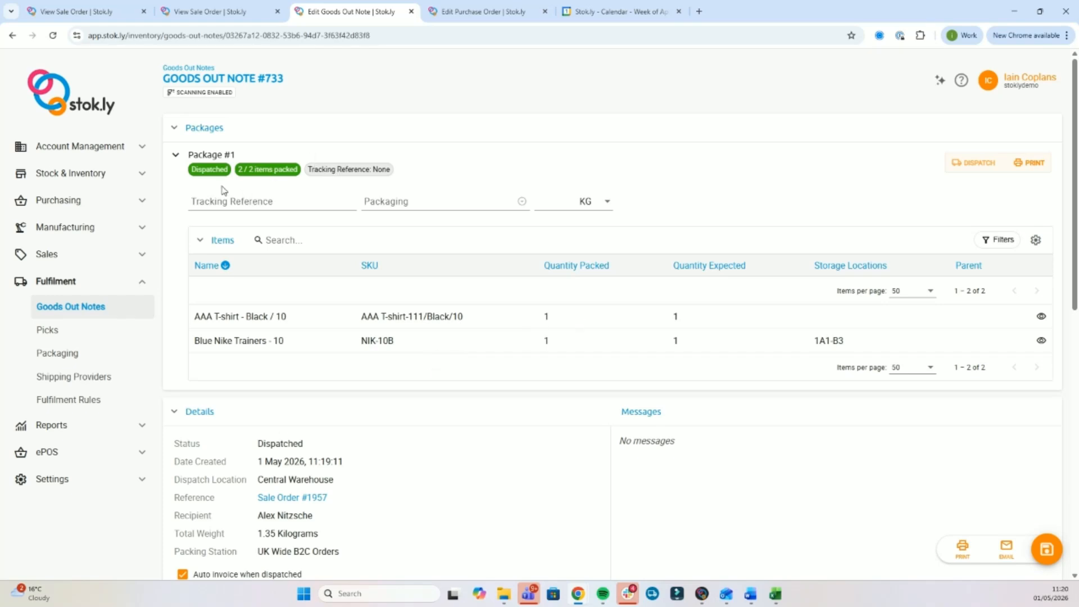
left_click(110, 174)
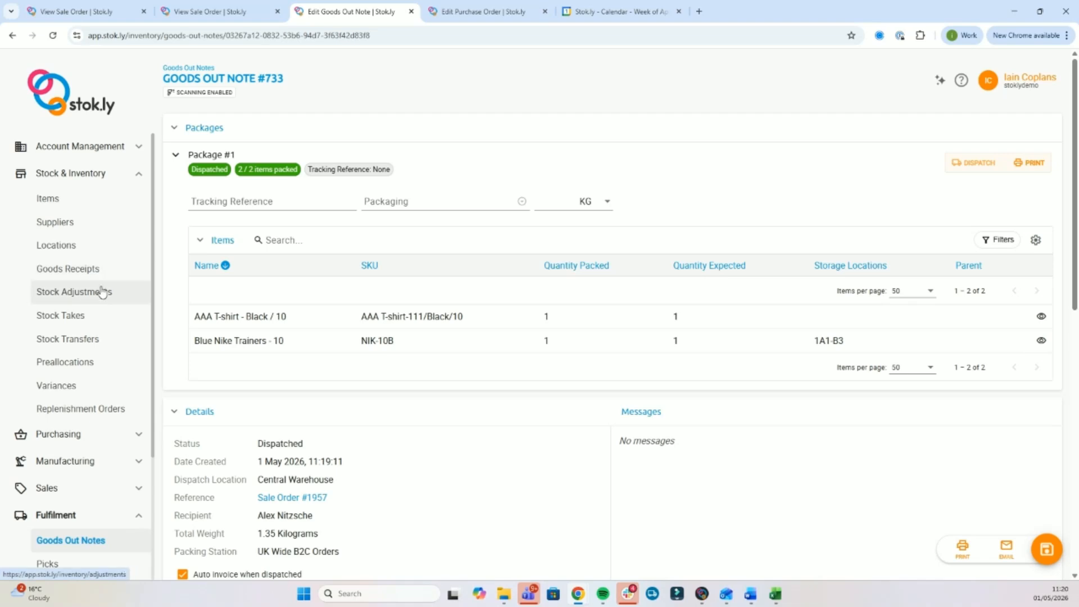
Review the Preallocations list and purchase order #123.
left_click(96, 364)
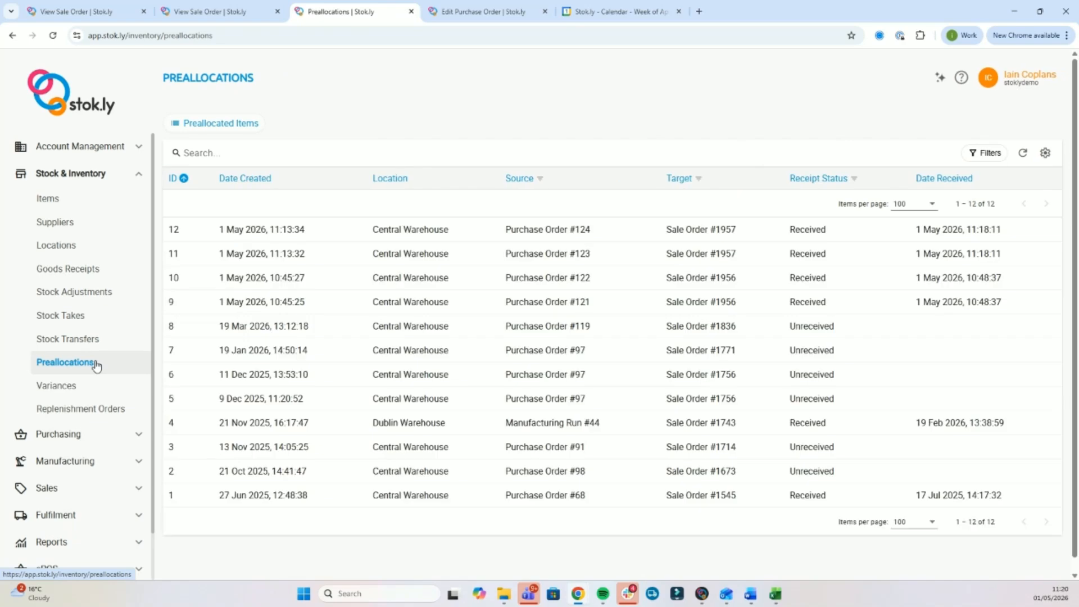
scroll(101, 335, "down", 1)
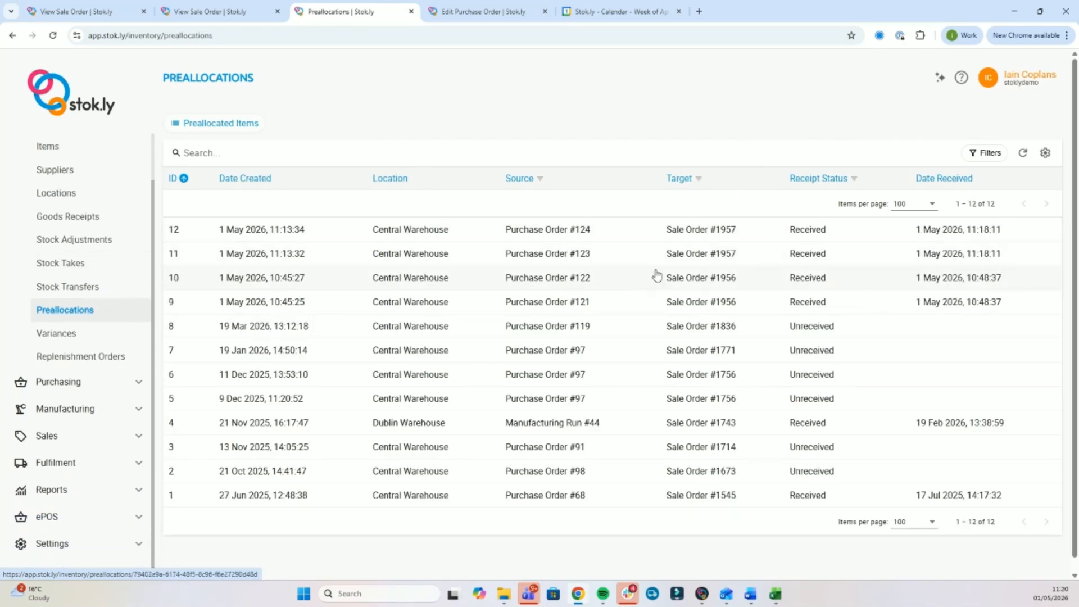
left_click(79, 383)
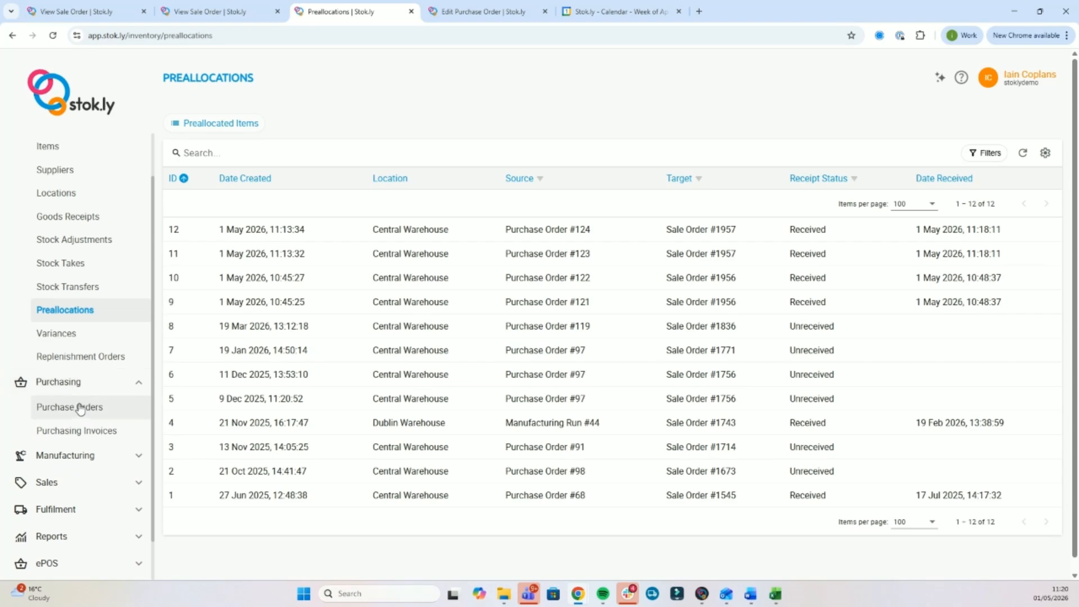
left_click(81, 406)
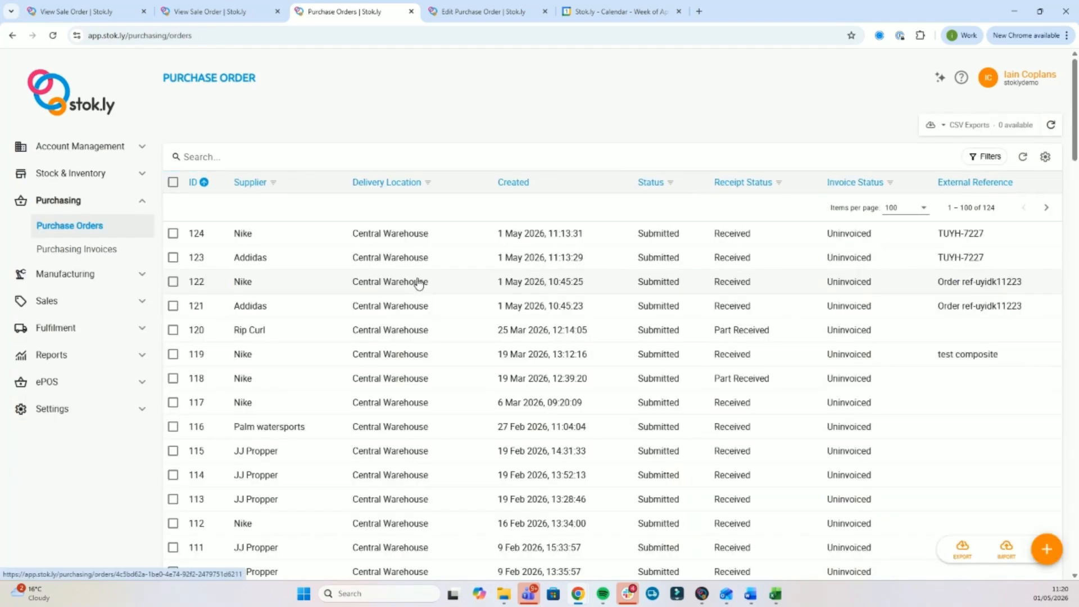
left_click(419, 261)
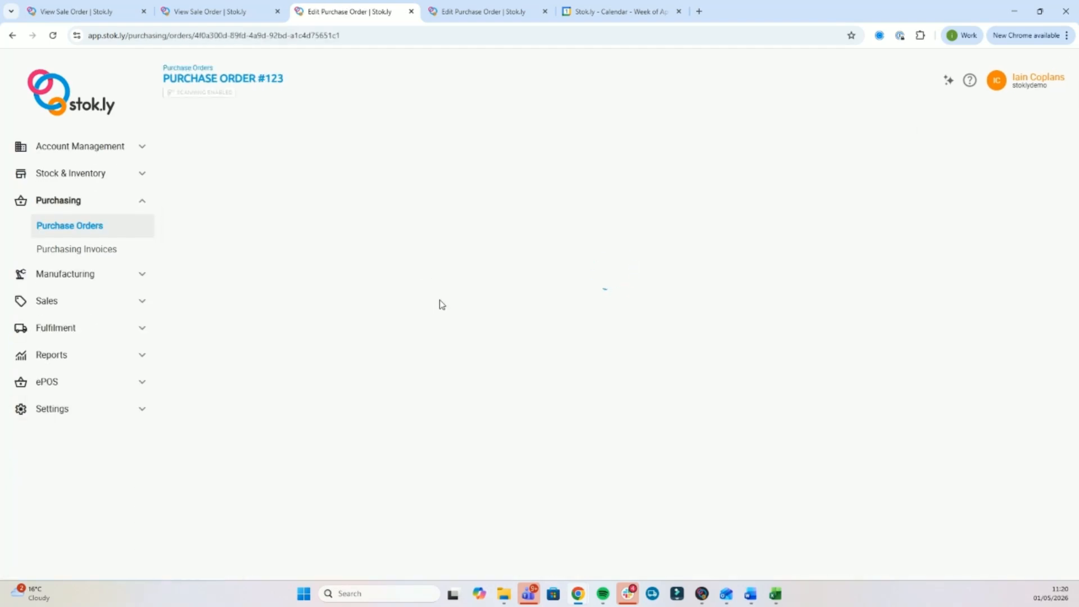
scroll(436, 318, "down", 15)
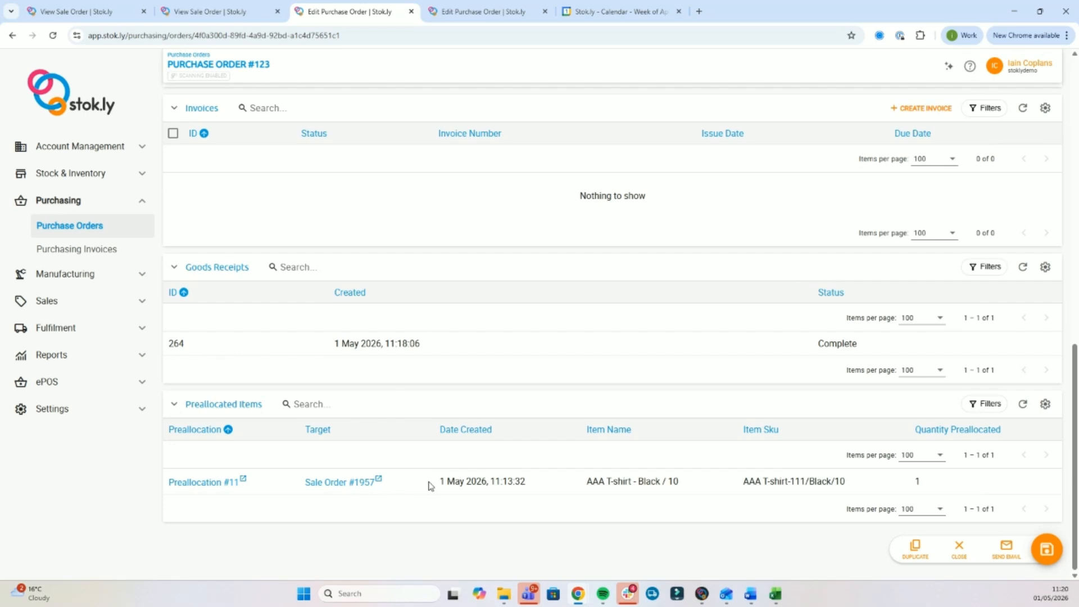
Open sale order 1957 to confirm it is Dispatched and Invoiced with shipment 733.
left_click(73, 303)
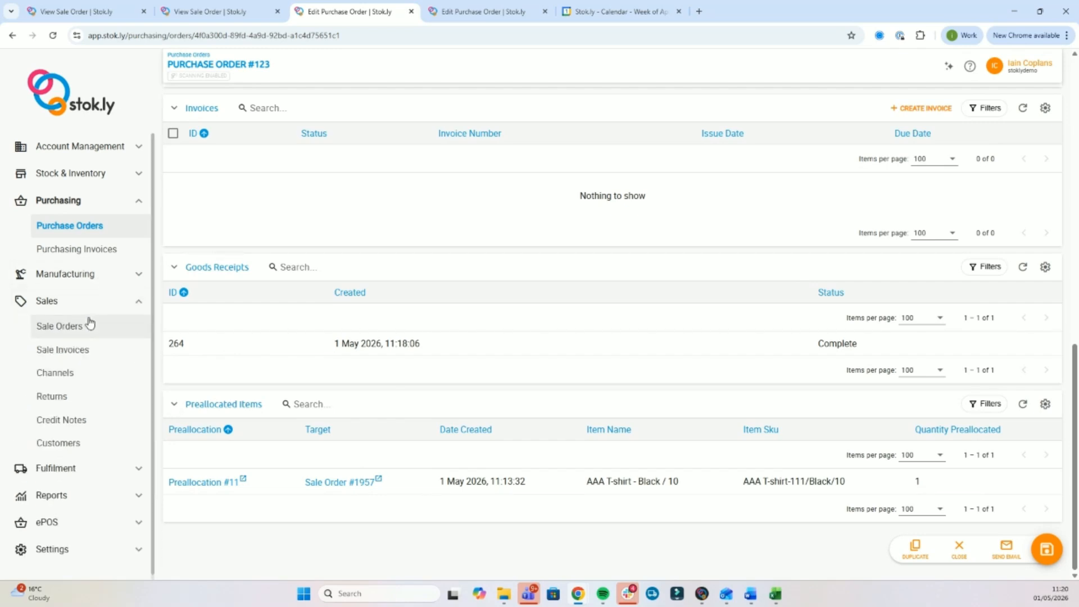
left_click(88, 327)
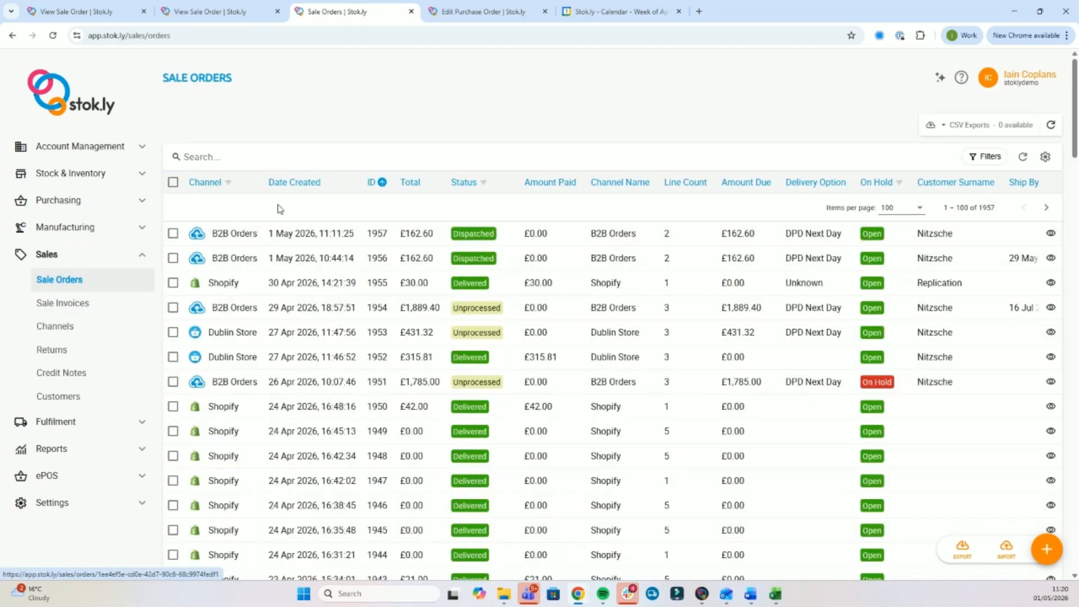
left_click(283, 246)
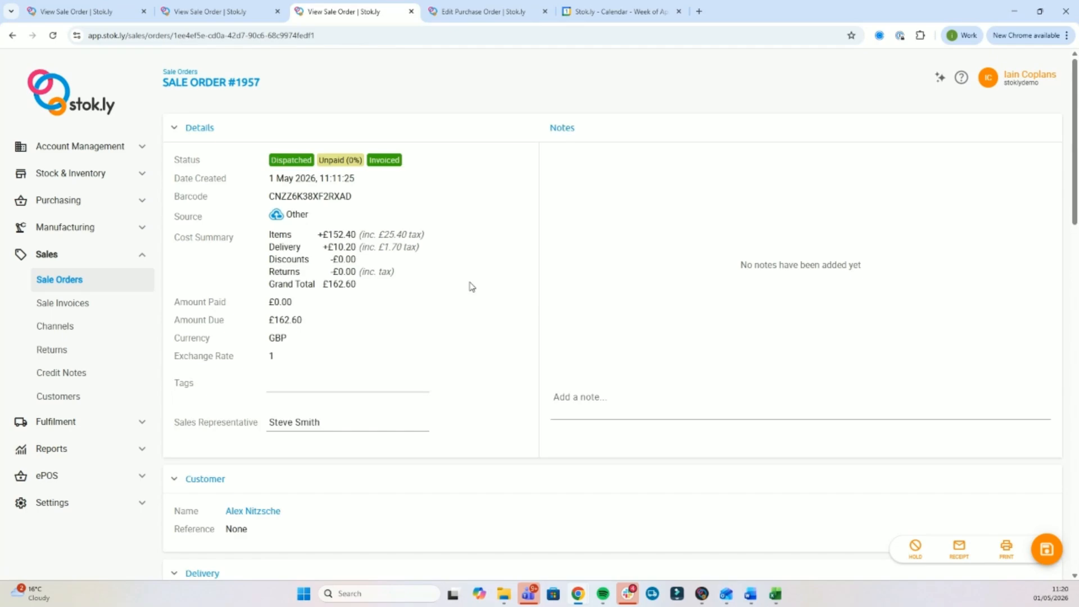
scroll(471, 287, "down", 8)
scroll(470, 288, "down", 10)
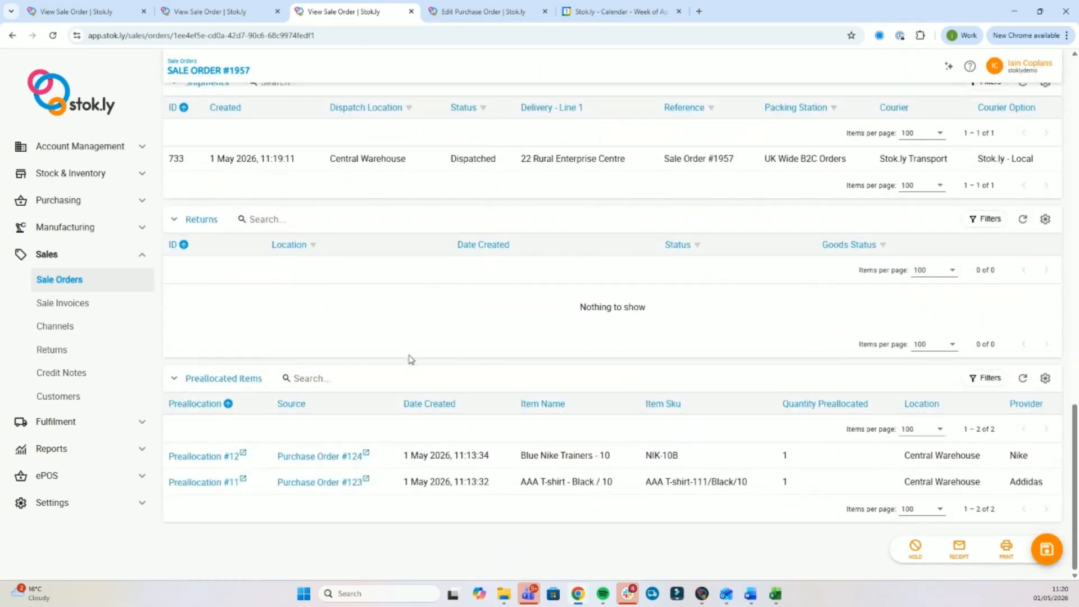
scroll(410, 359, "up", 1)
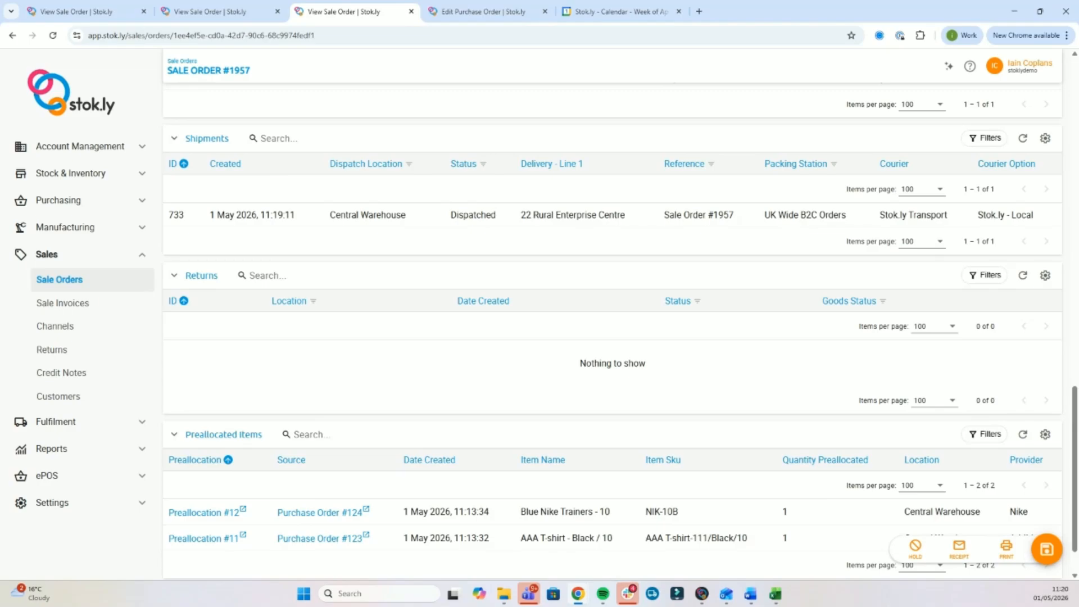